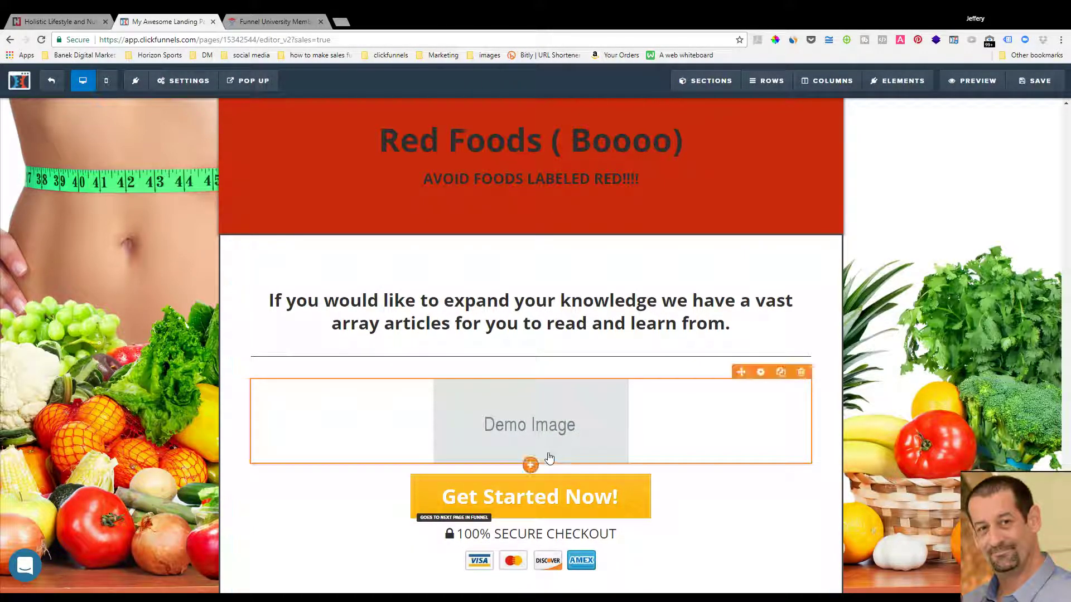
# Insert a 'Large Call to Action Headline' element between the demo image and the Get Started Now button.
pyautogui.click(534, 465)
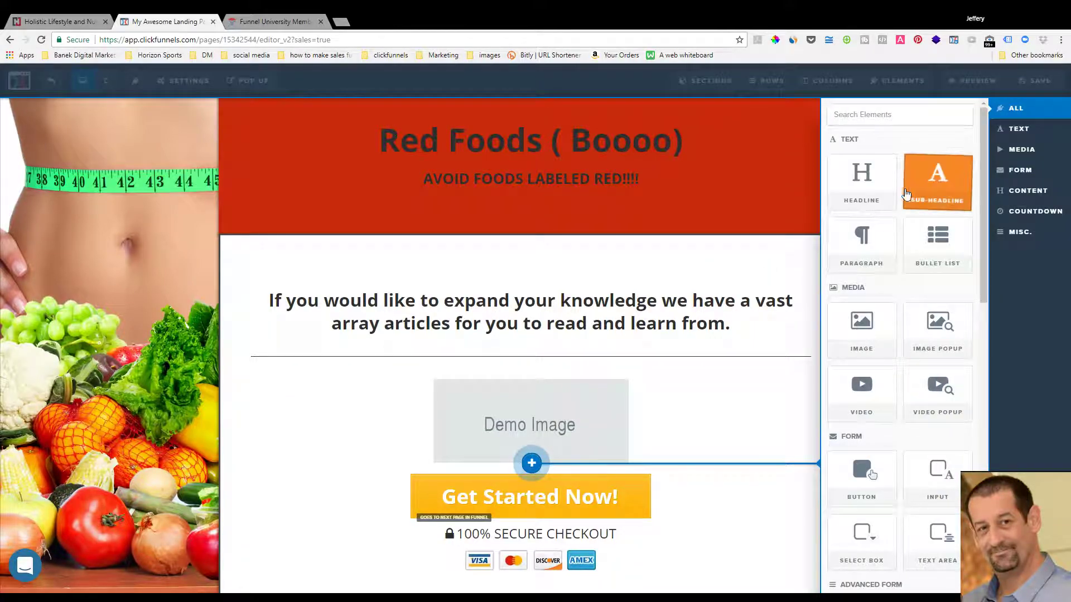
pyautogui.click(760, 385)
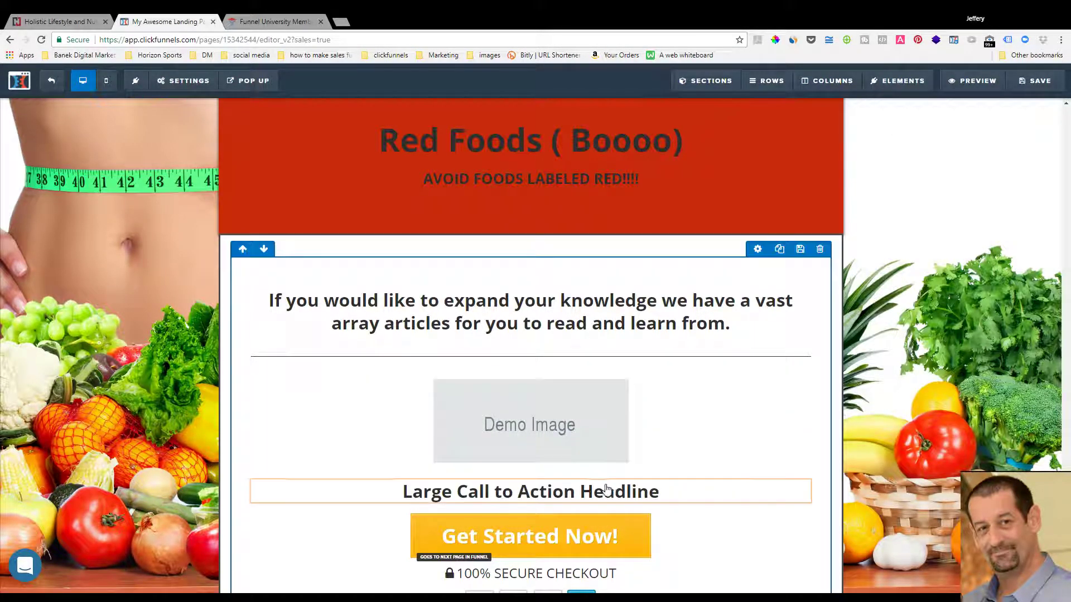
pyautogui.click(610, 491)
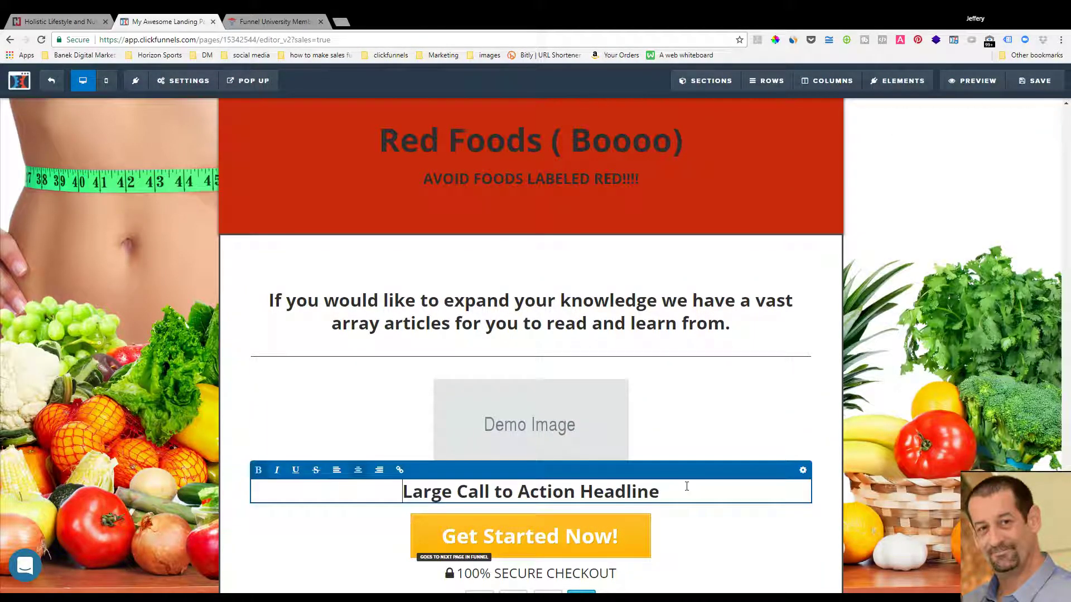
pyautogui.click(803, 469)
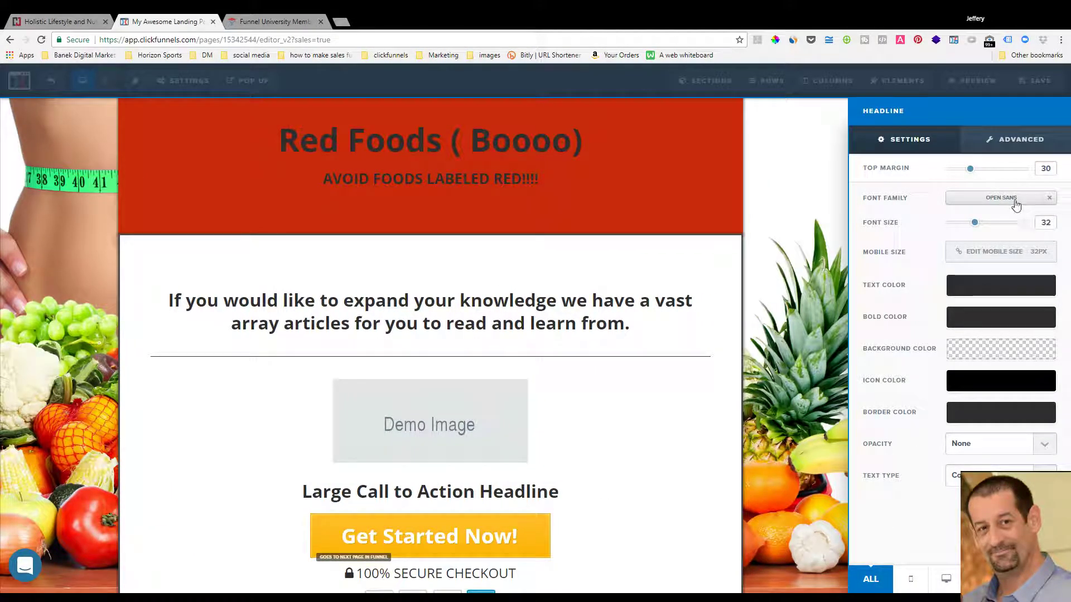
pyautogui.click(537, 466)
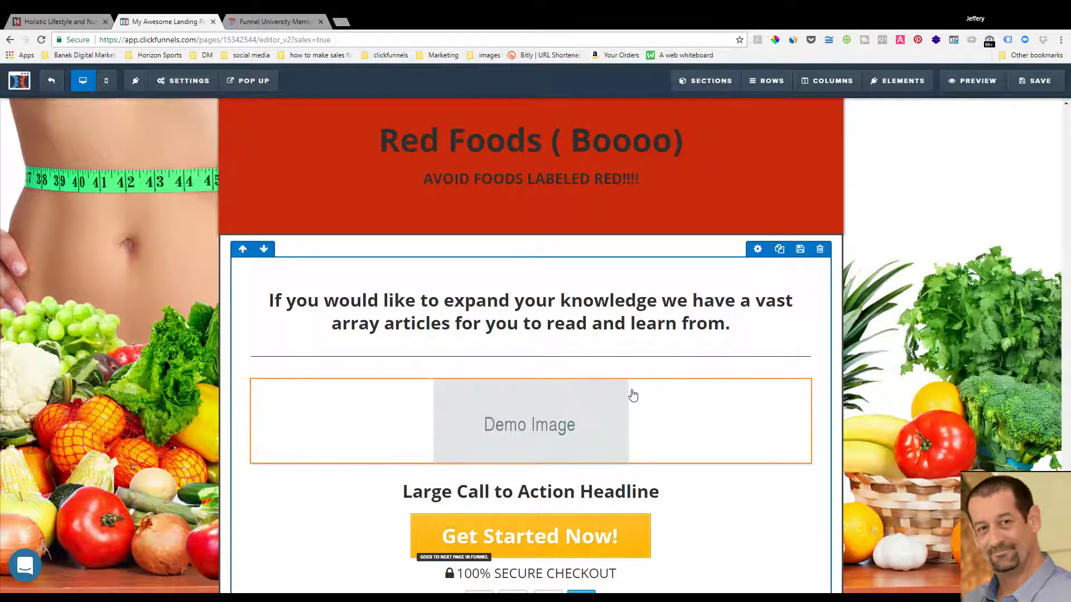
pyautogui.moveTo(530, 492)
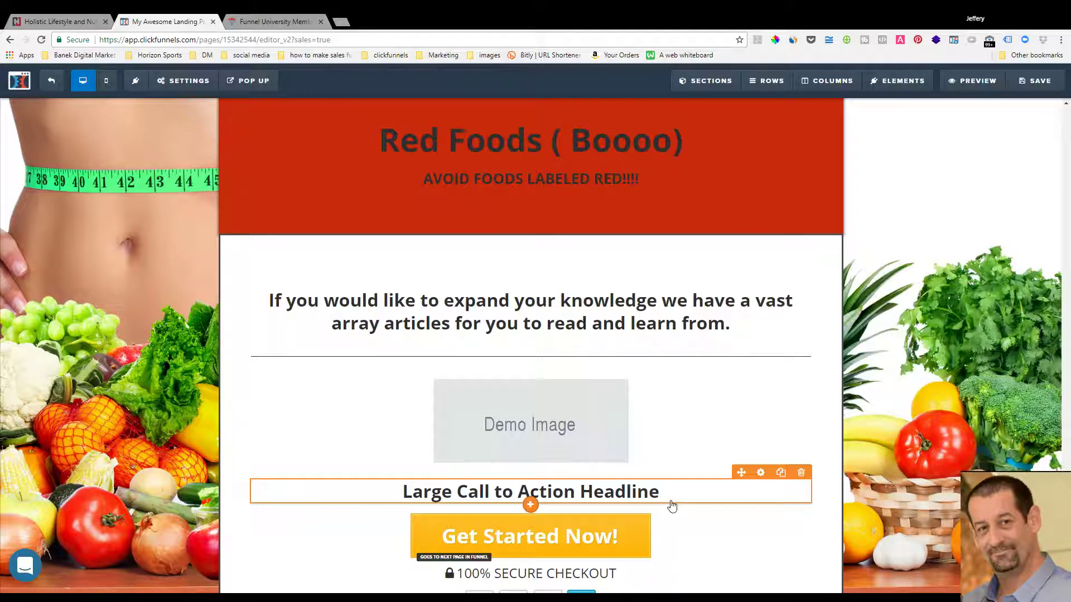
# Replace the headline text with '$ 9.99 a month'.
pyautogui.click(672, 493)
pyautogui.moveTo(666, 492); pyautogui.dragTo(401, 491)
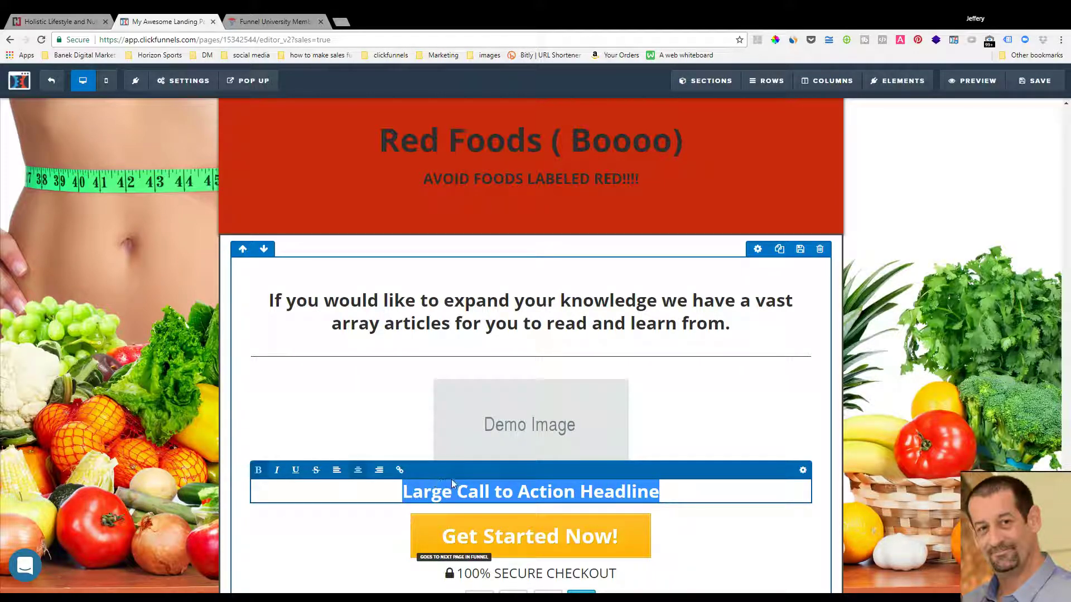
pyautogui.write('$')
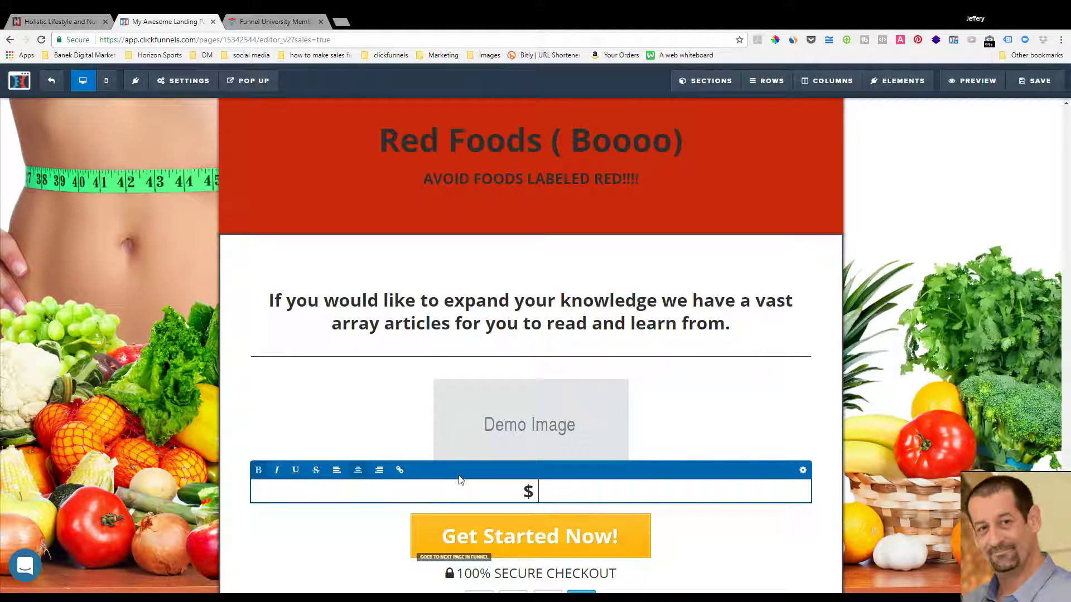
pyautogui.write(' 9.99 a')
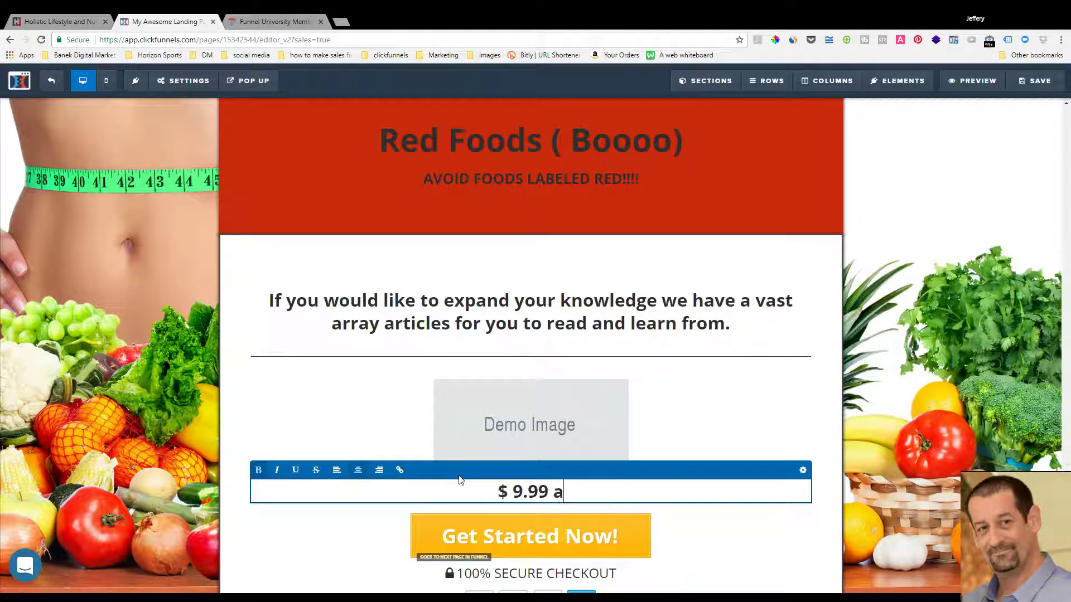
pyautogui.write(' month')
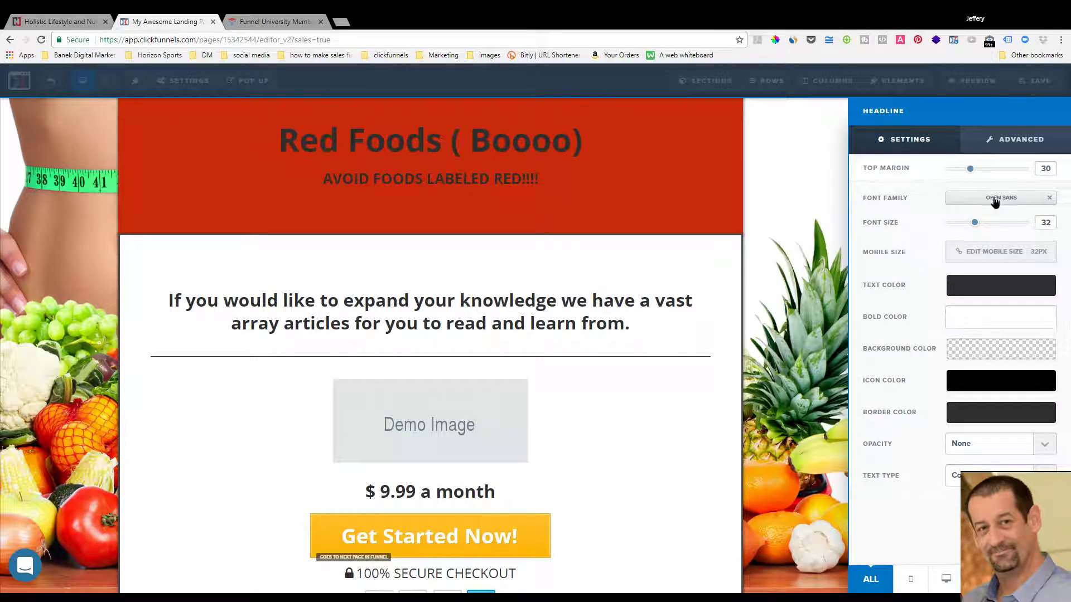
# Set the headline's font family to Rock Salt.
pyautogui.click(992, 198)
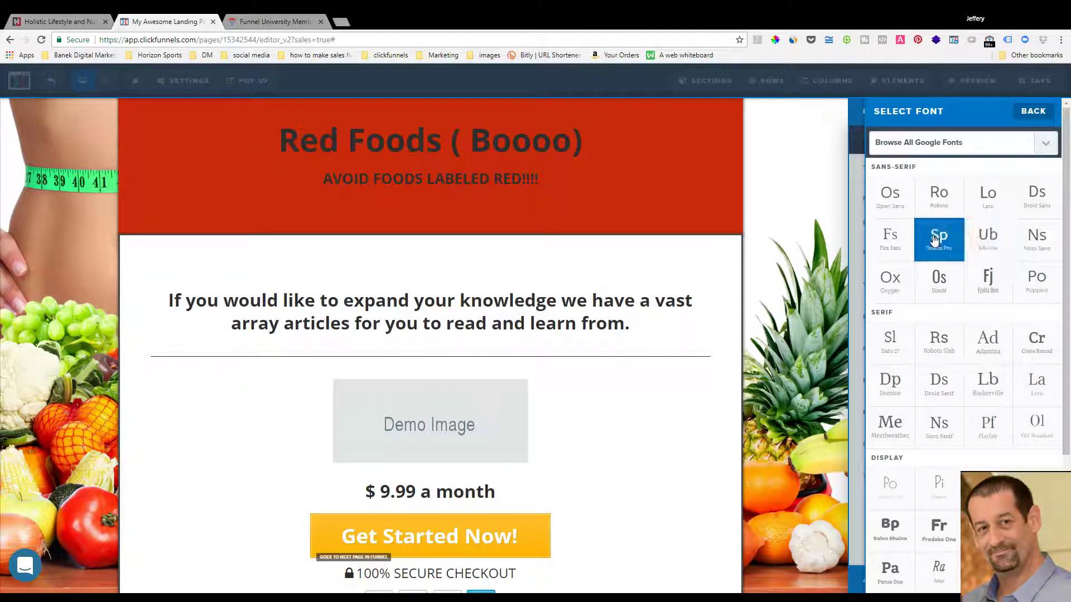
pyautogui.scroll(-4, 988, 347)
pyautogui.scroll(4, 984, 335)
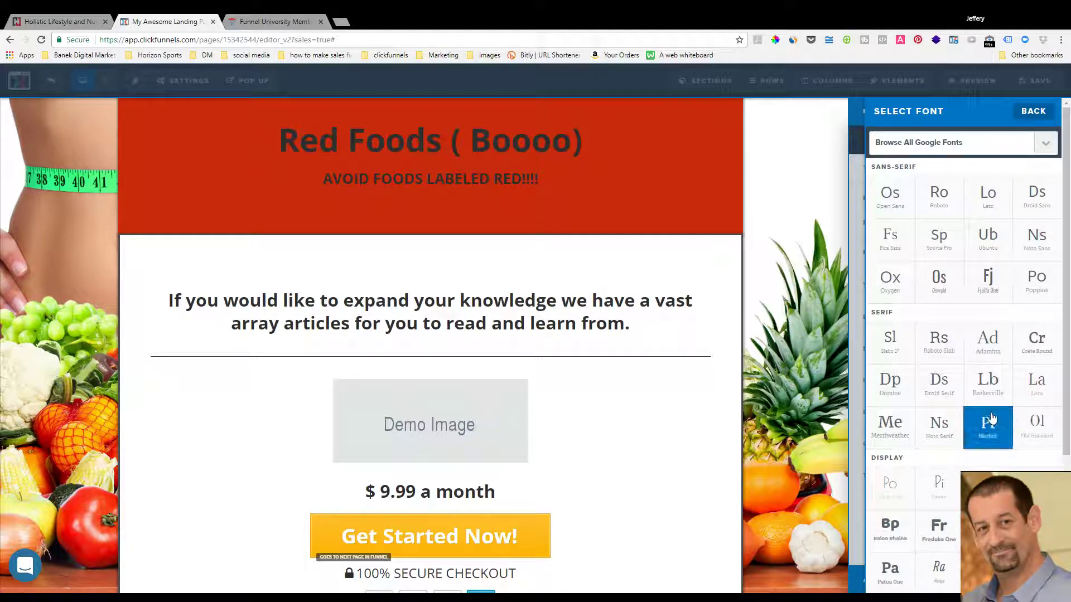
pyautogui.scroll(-2, 986, 392)
pyautogui.scroll(-1, 986, 392)
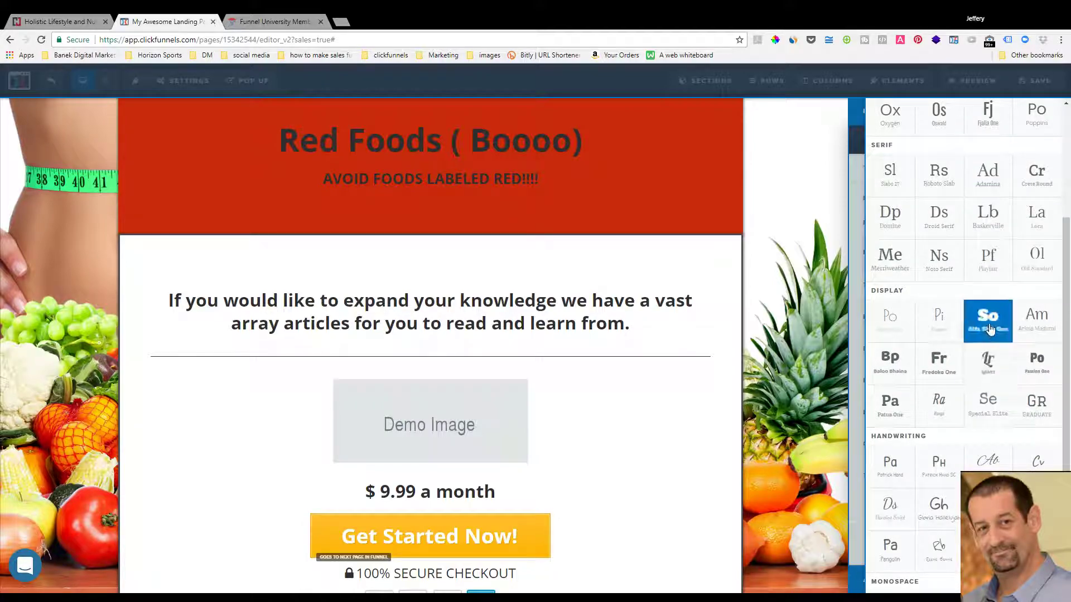
pyautogui.click(939, 466)
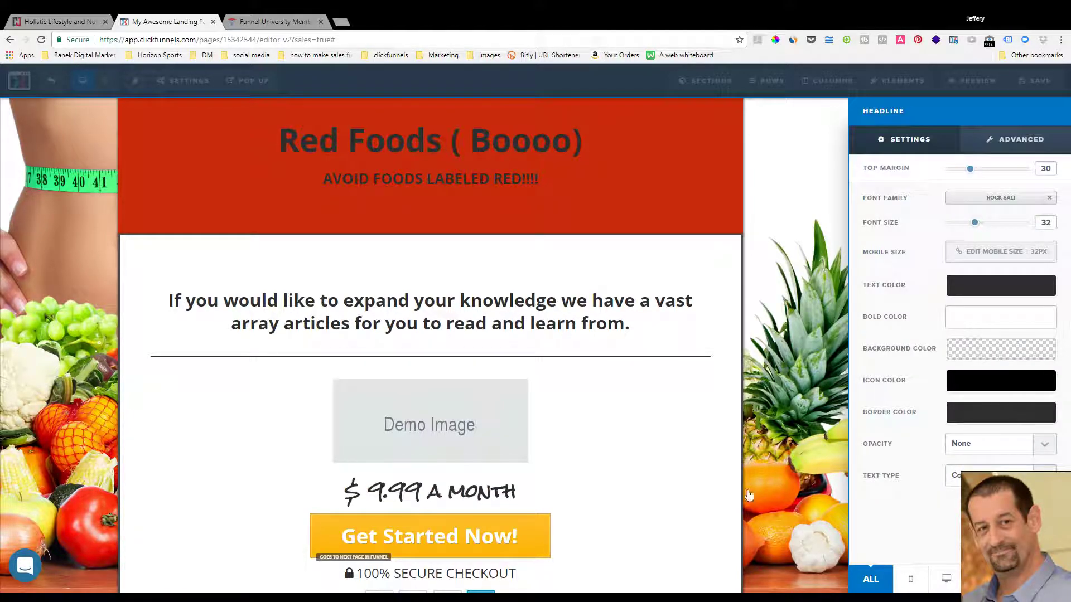
# Enlarge the '$ 9.99 a month' headline text to size 72.
pyautogui.click(562, 508)
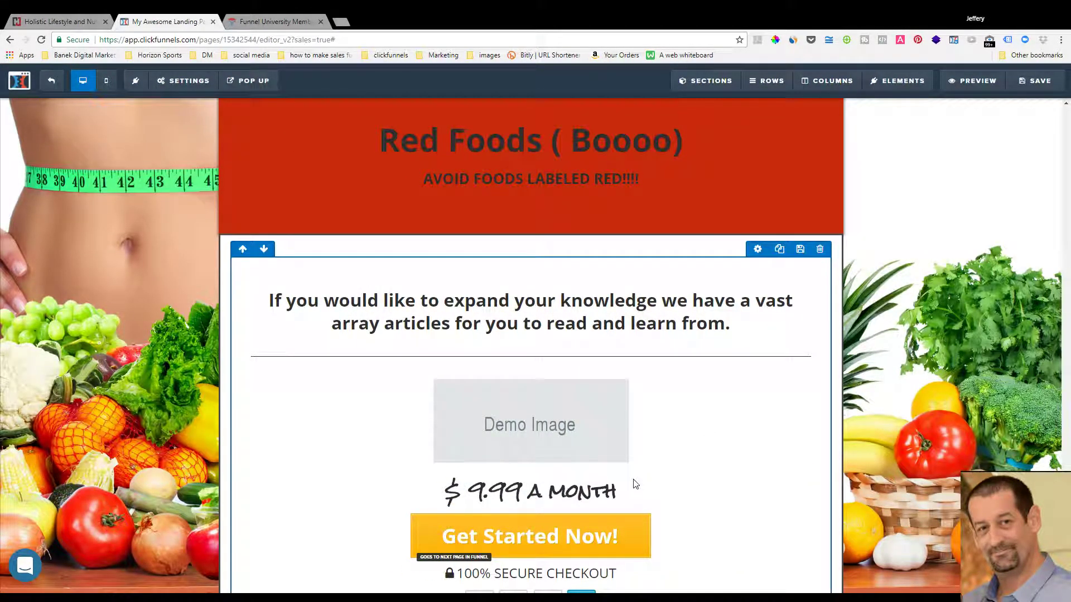
pyautogui.click(619, 492)
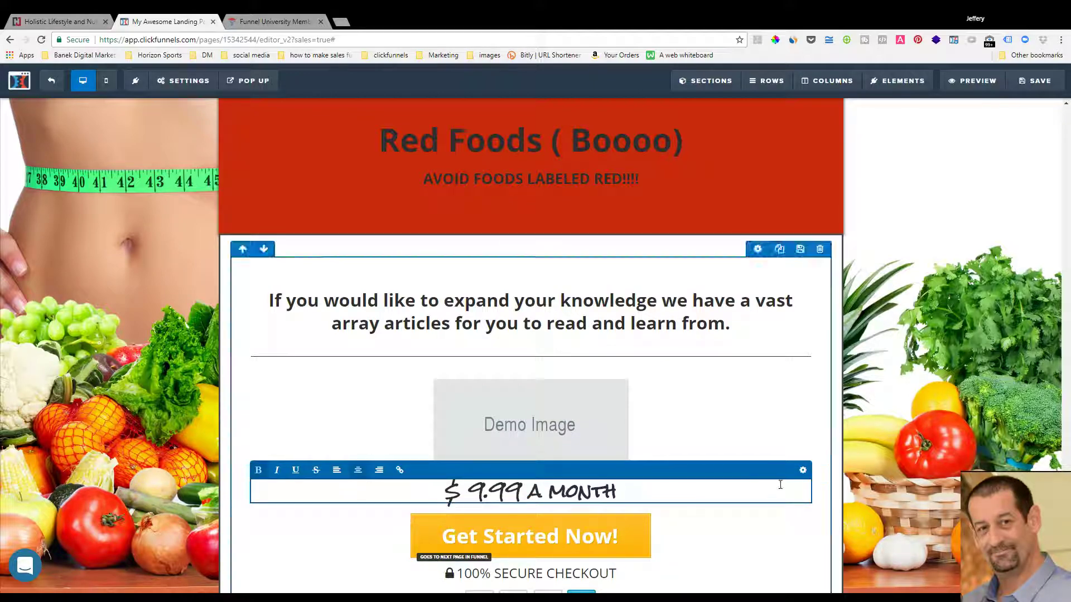
pyautogui.click(803, 470)
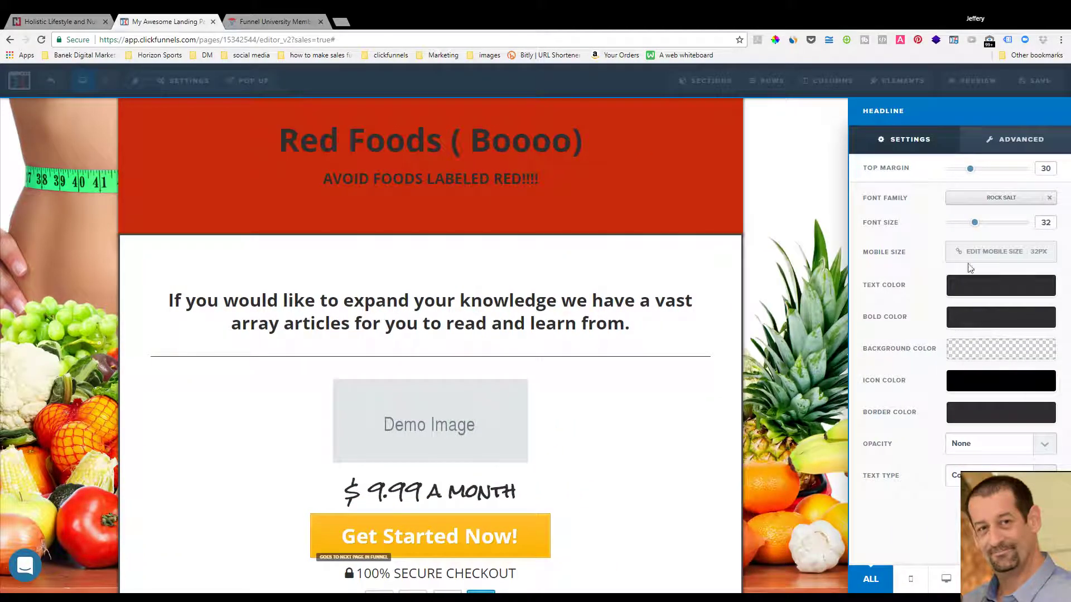
pyautogui.moveTo(976, 222); pyautogui.dragTo(1059, 227)
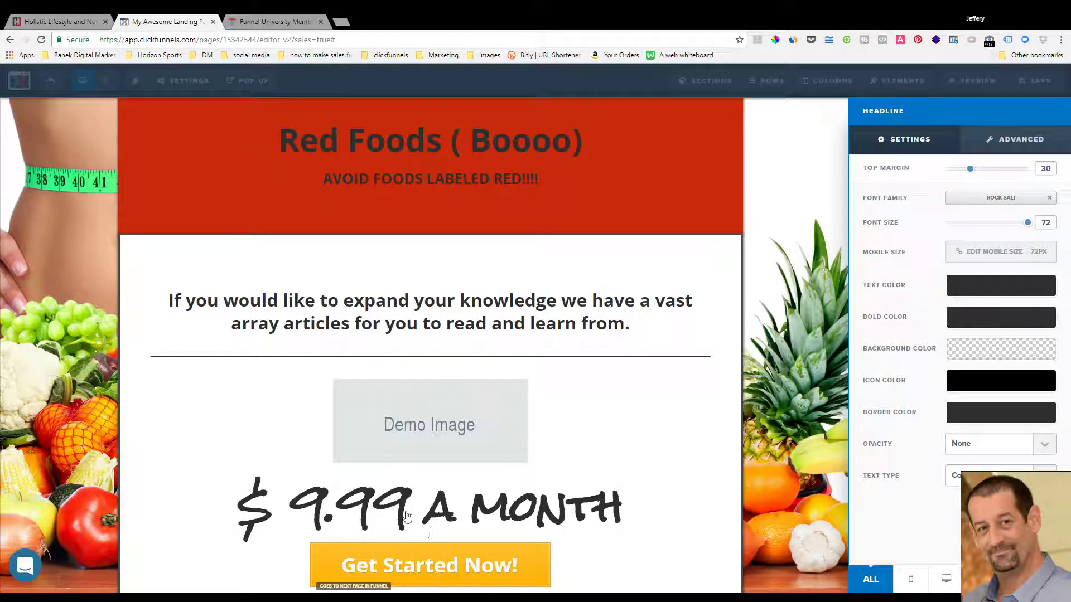
pyautogui.click(627, 469)
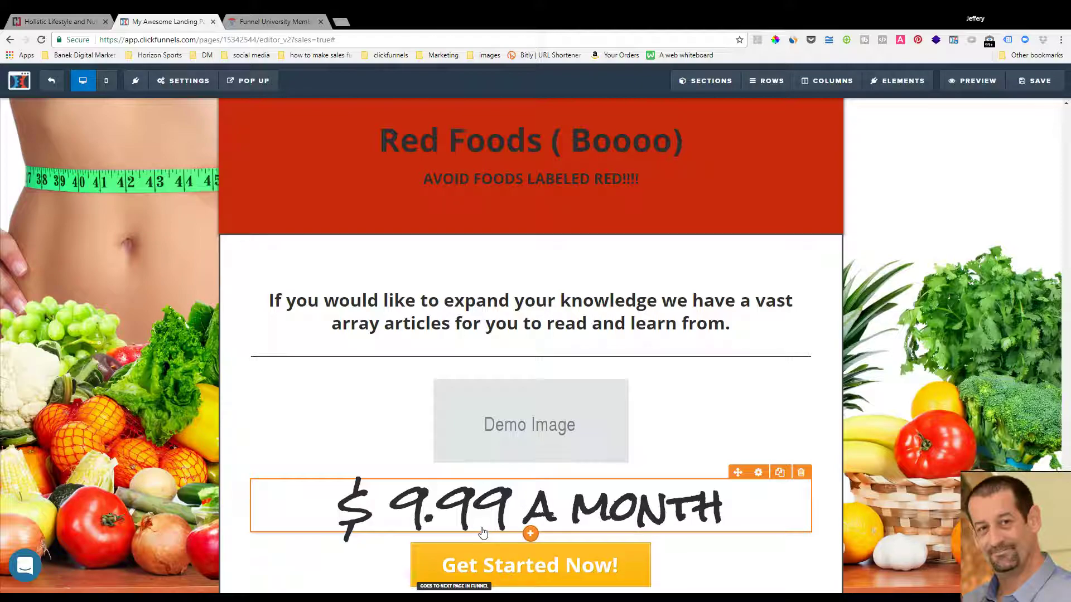
# Add another headline, delete both headlines, and switch to the Funnel University tab.
pyautogui.scroll(-1, 650, 488)
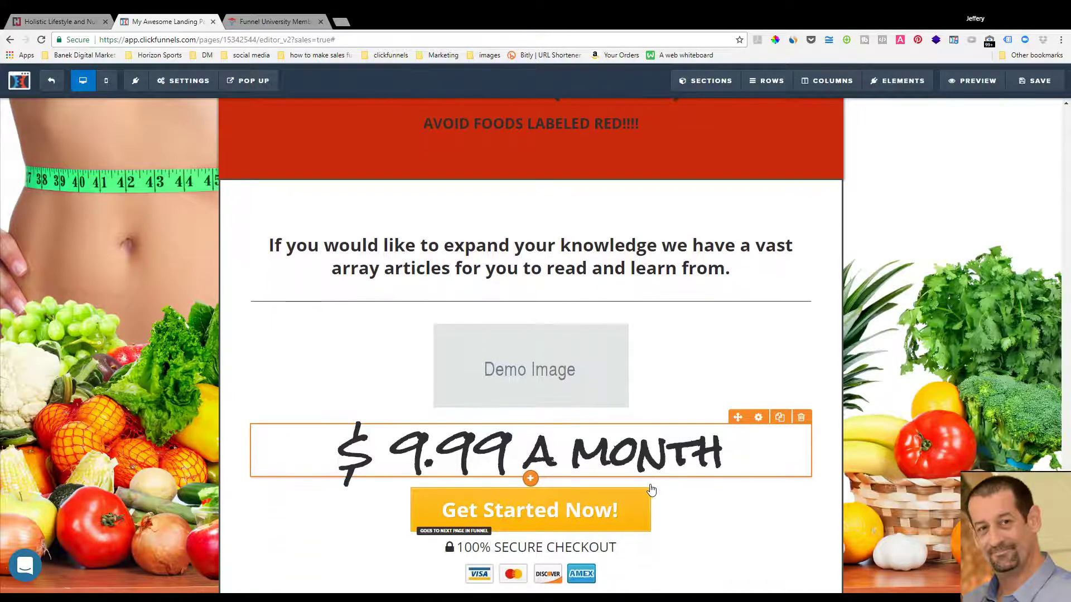
pyautogui.click(532, 475)
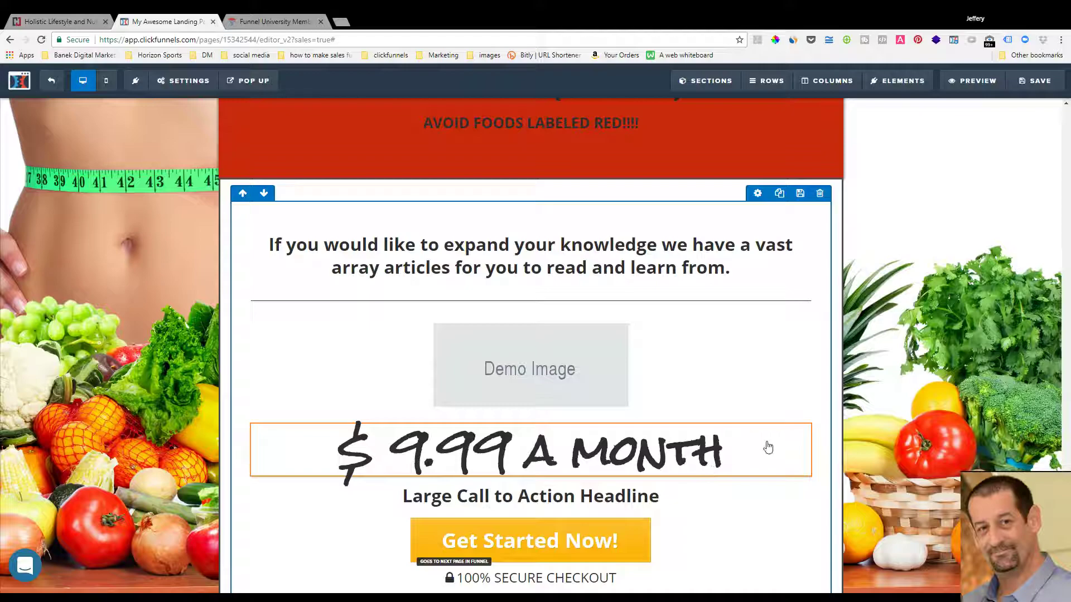
pyautogui.click(801, 417)
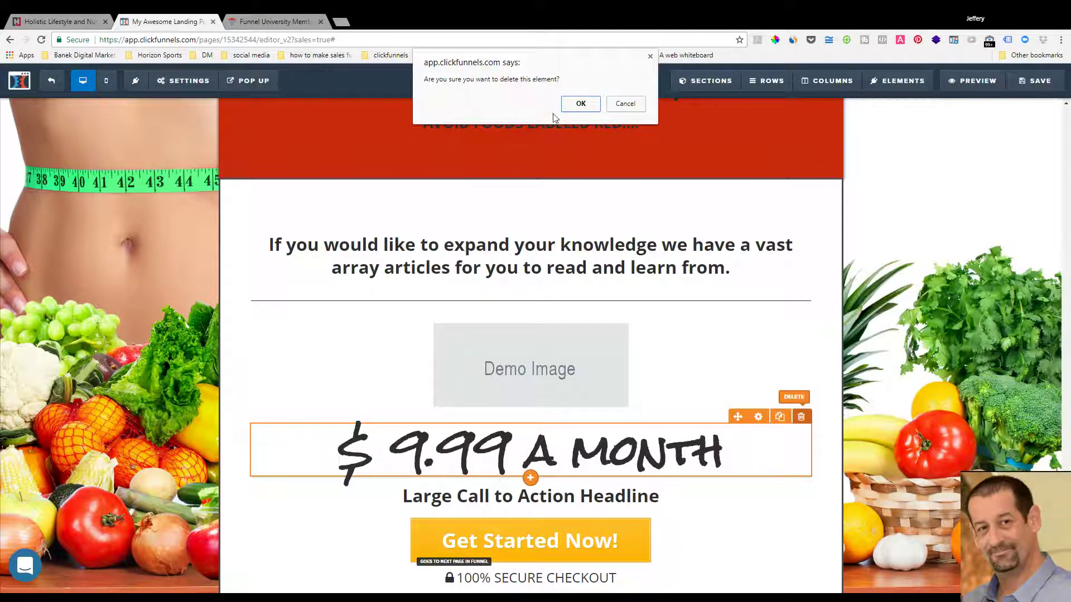
pyautogui.click(580, 103)
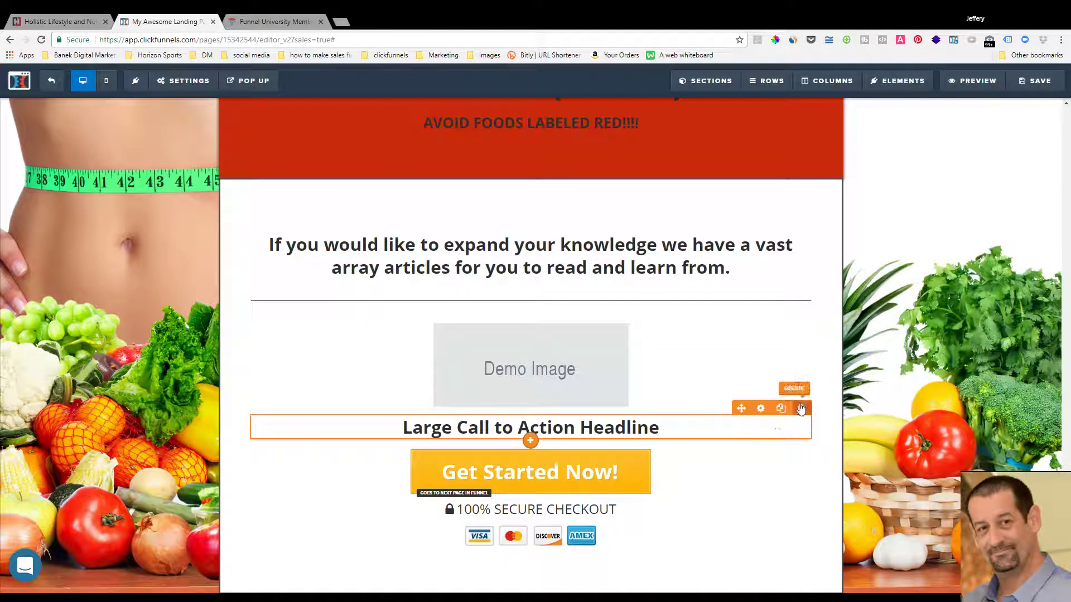
pyautogui.click(801, 408)
pyautogui.click(581, 103)
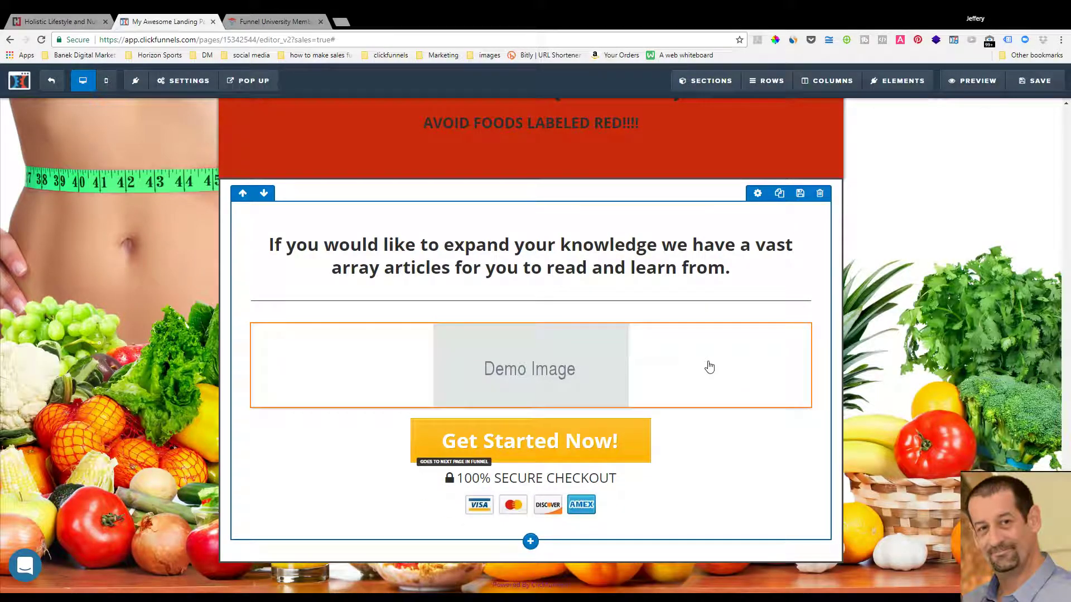
pyautogui.hotkey('ctrl', 'Tab')
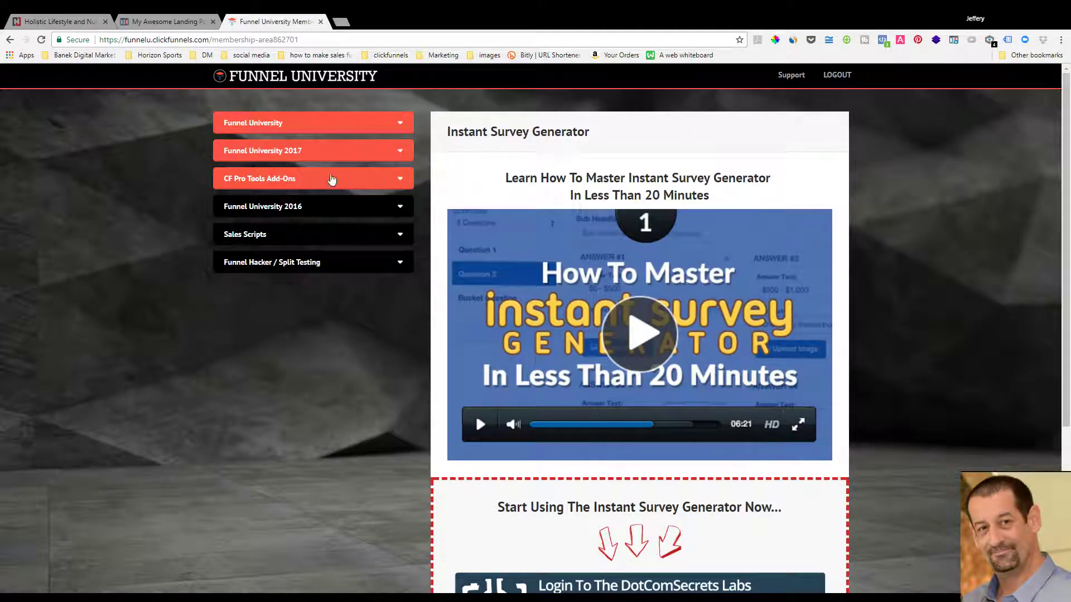
# Open the Instant Survey Generator lesson and launch the Headline Generator, scrolling to its canvas.
pyautogui.click(320, 121)
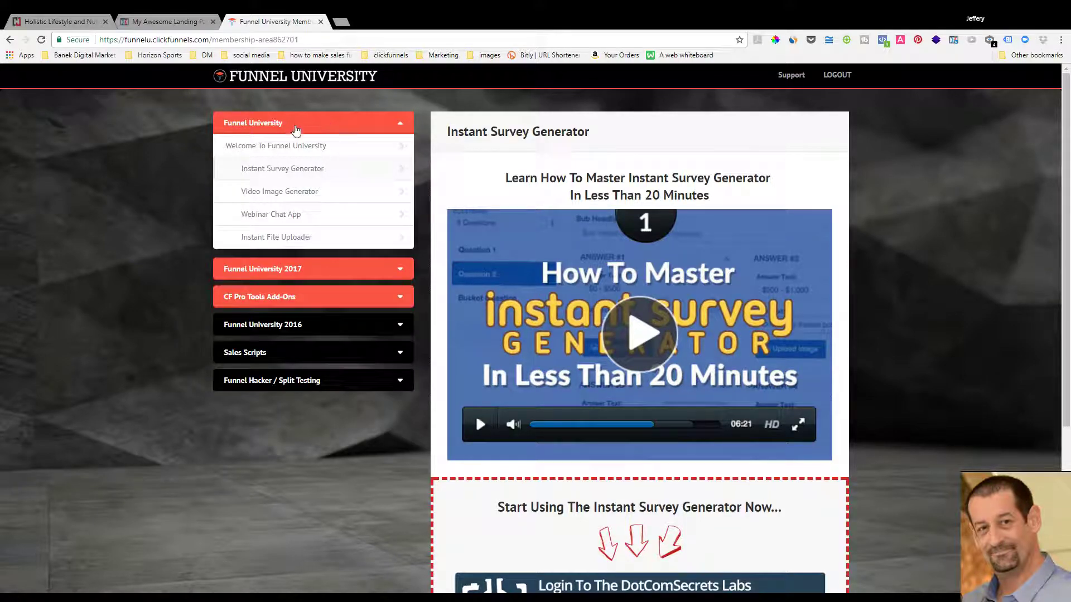
pyautogui.click(324, 163)
pyautogui.scroll(-1, 476, 367)
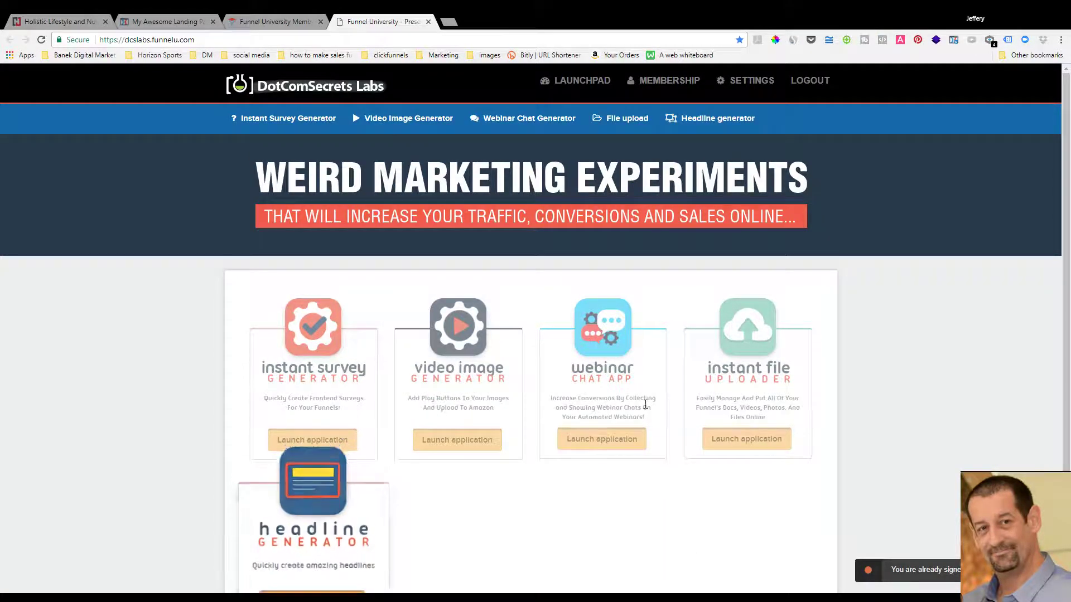
pyautogui.scroll(-2, 416, 509)
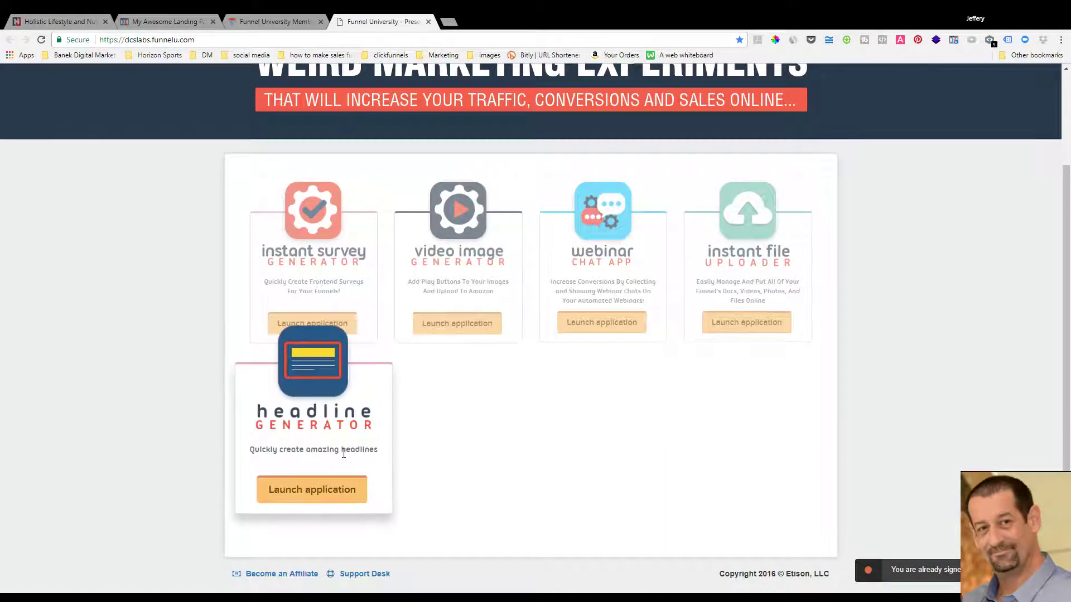
pyautogui.click(310, 489)
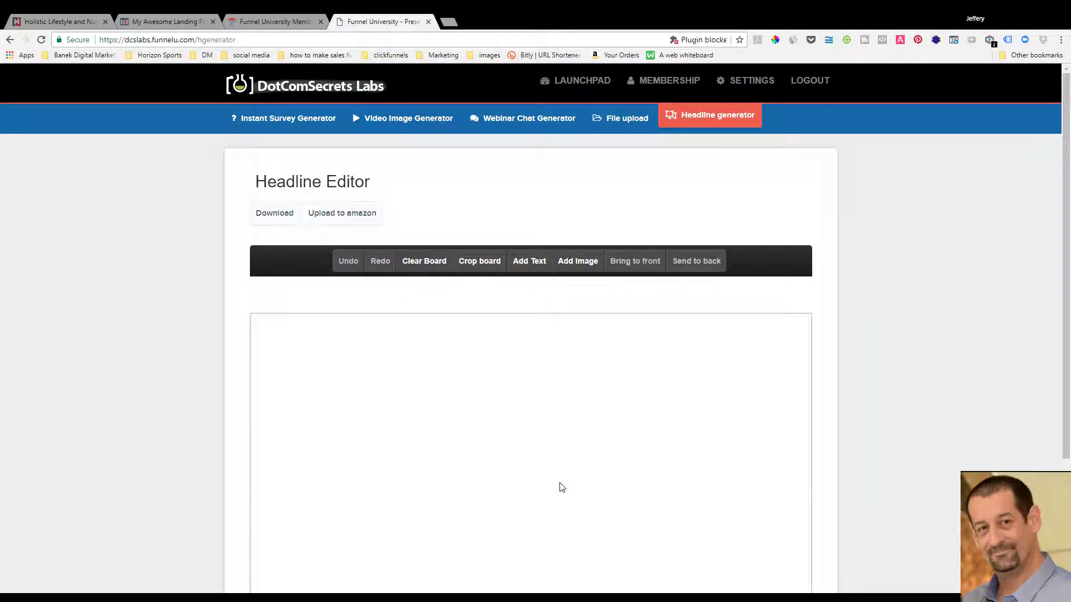
pyautogui.scroll(-2, 878, 397)
pyautogui.scroll(-1, 878, 397)
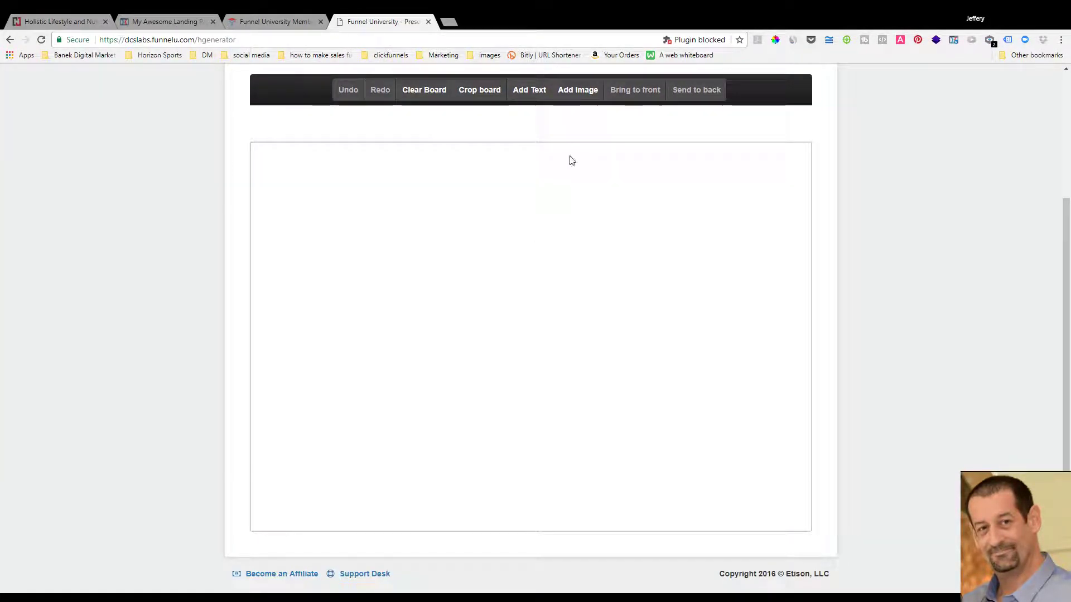
# Add a text element to the canvas and change its text to '$9'.
pyautogui.click(527, 92)
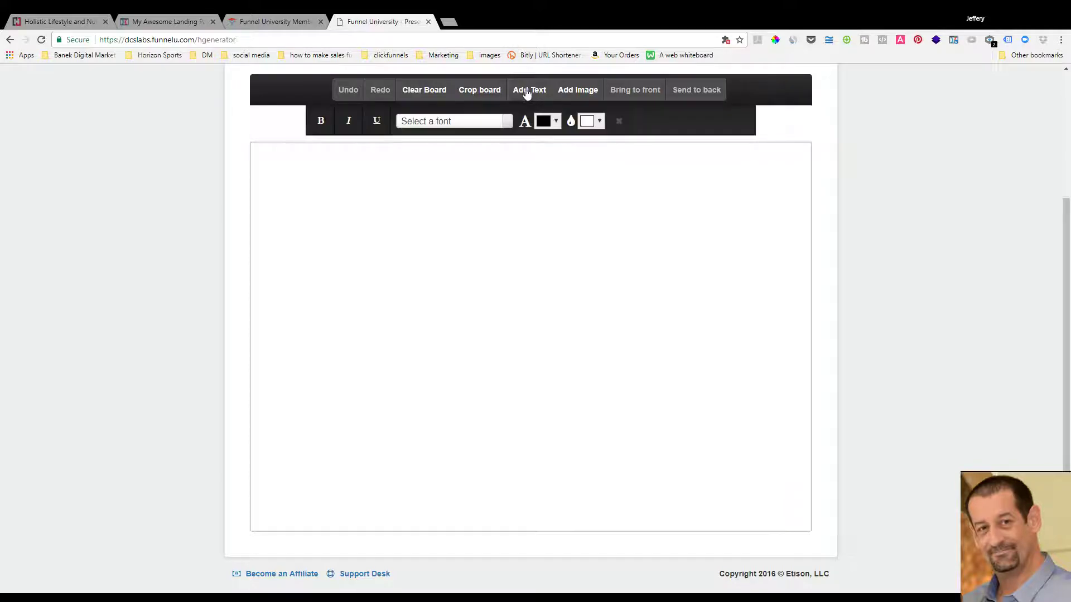
pyautogui.click(462, 385)
pyautogui.click(574, 384)
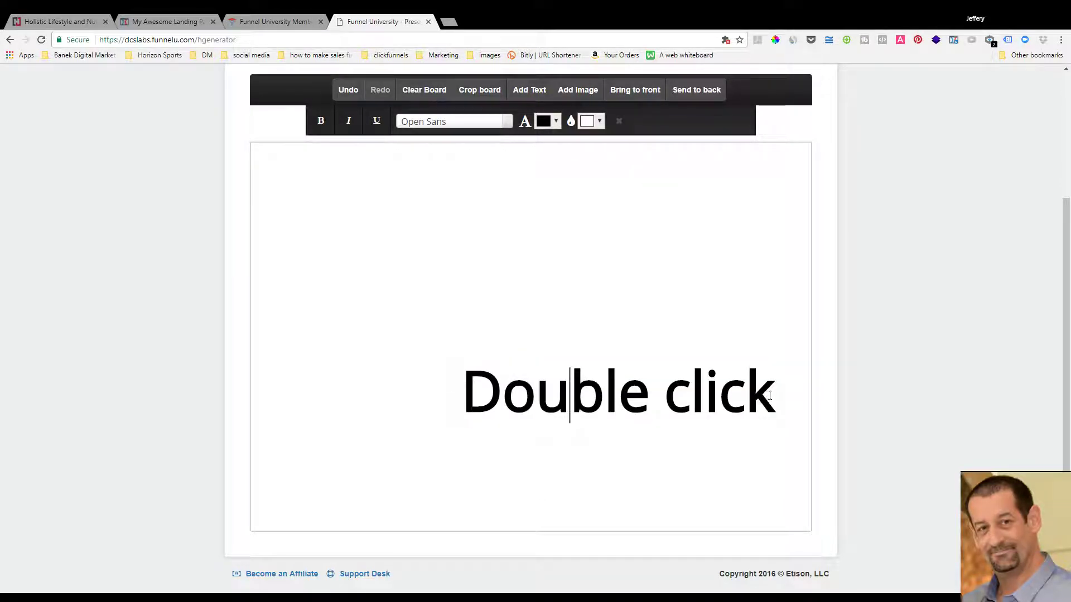
pyautogui.tripleClick(710, 416)
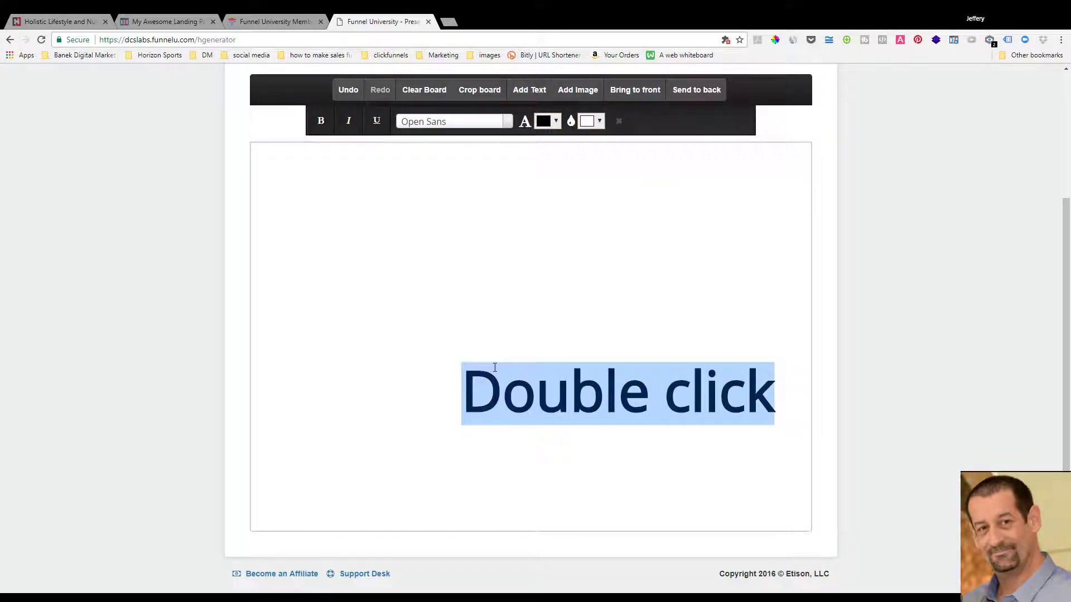
pyautogui.write('$9')
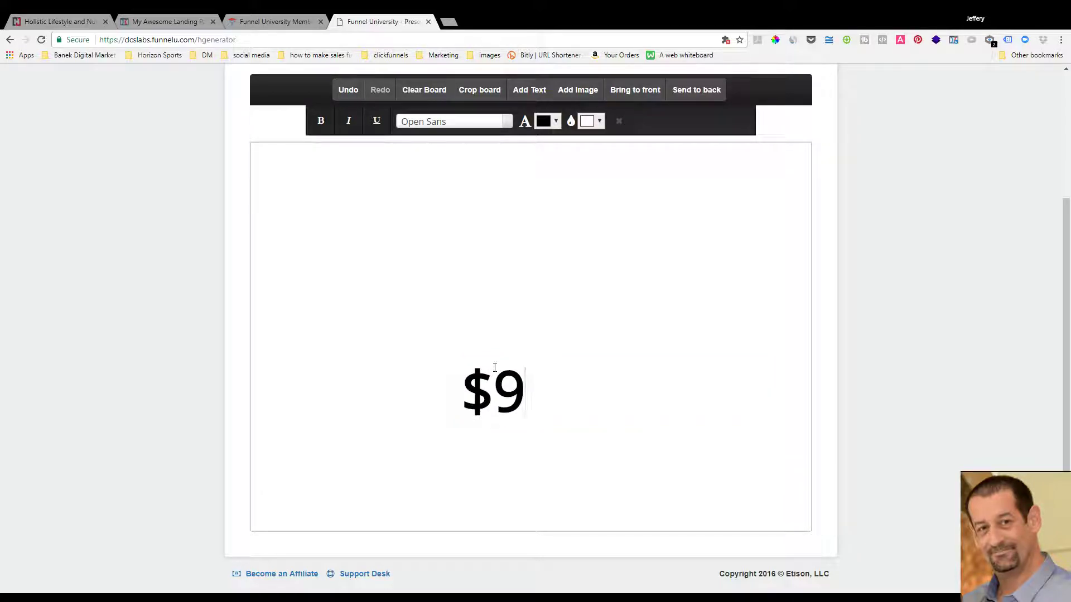
pyautogui.click(596, 372)
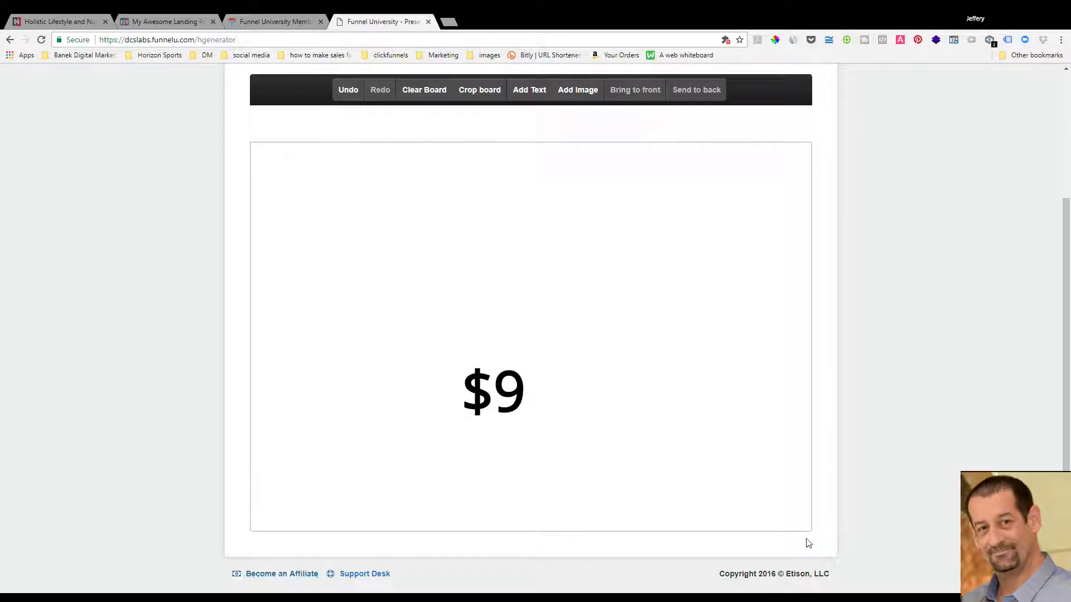
# Enlarge the '$9' text and center it on the canvas.
pyautogui.click(492, 389)
pyautogui.moveTo(530, 357); pyautogui.dragTo(669, 199)
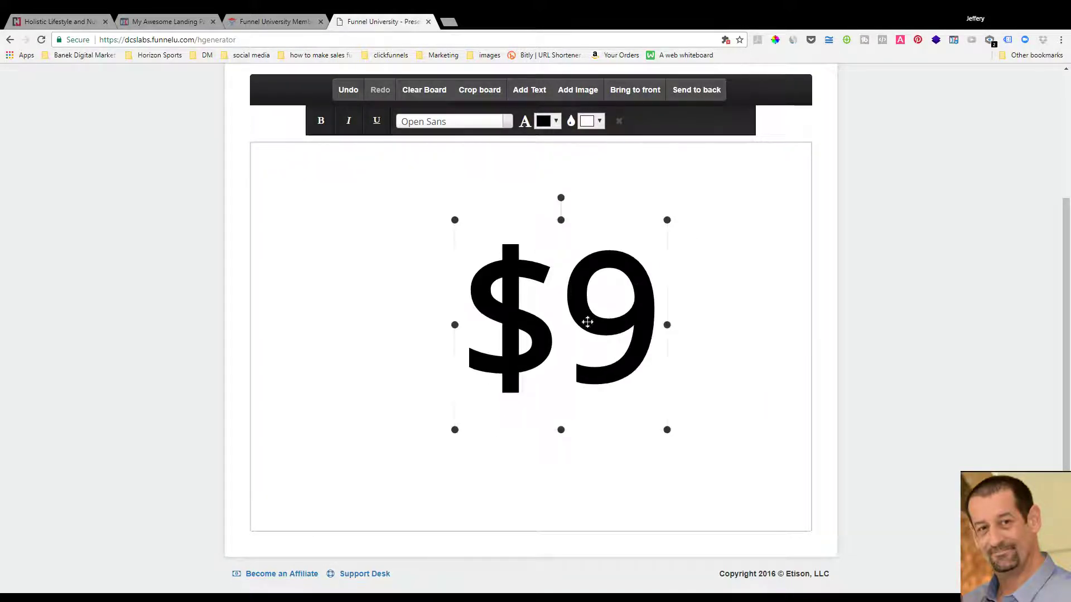
pyautogui.moveTo(586, 323); pyautogui.dragTo(502, 323)
pyautogui.moveTo(573, 280)
pyautogui.mouseDown()
pyautogui.moveTo(584, 246)
pyautogui.moveTo(695, 208)
pyautogui.mouseUp()
pyautogui.moveTo(603, 303)
pyautogui.mouseDown()
pyautogui.moveTo(613, 329)
pyautogui.moveTo(548, 311)
pyautogui.mouseUp()
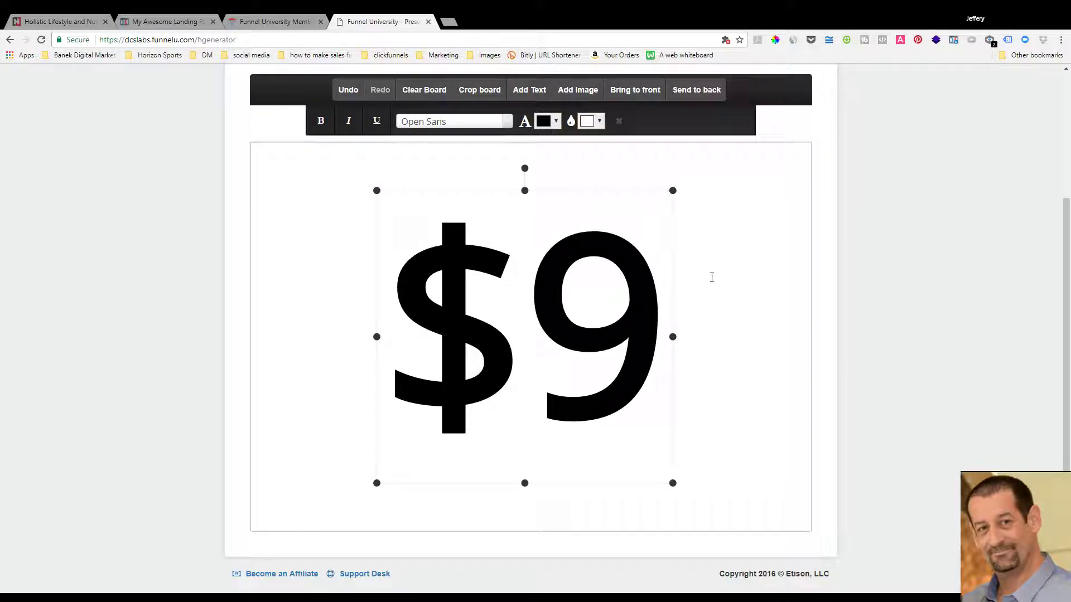
pyautogui.click(708, 272)
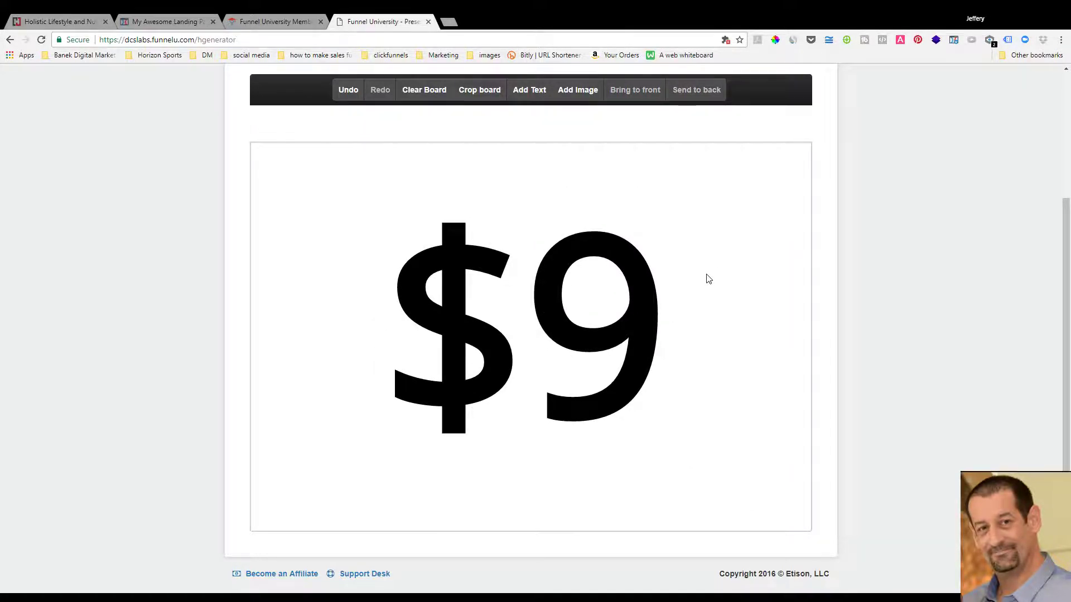
pyautogui.scroll(1, 707, 276)
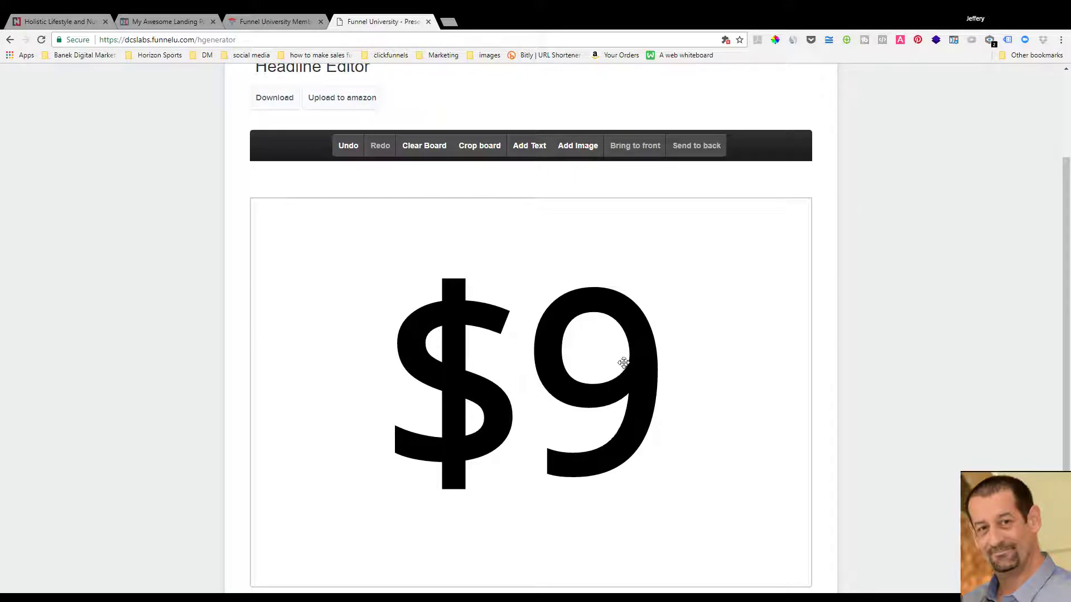
pyautogui.scroll(-1, 624, 363)
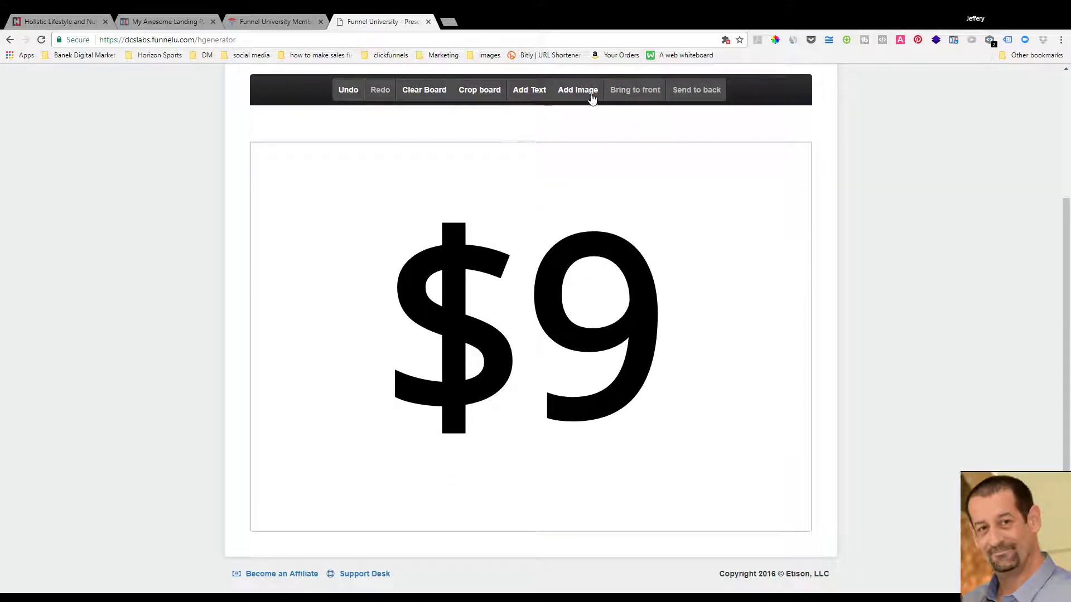
# Add a '99' text element and place it superscript-style at the upper right of '$9'.
pyautogui.click(651, 192)
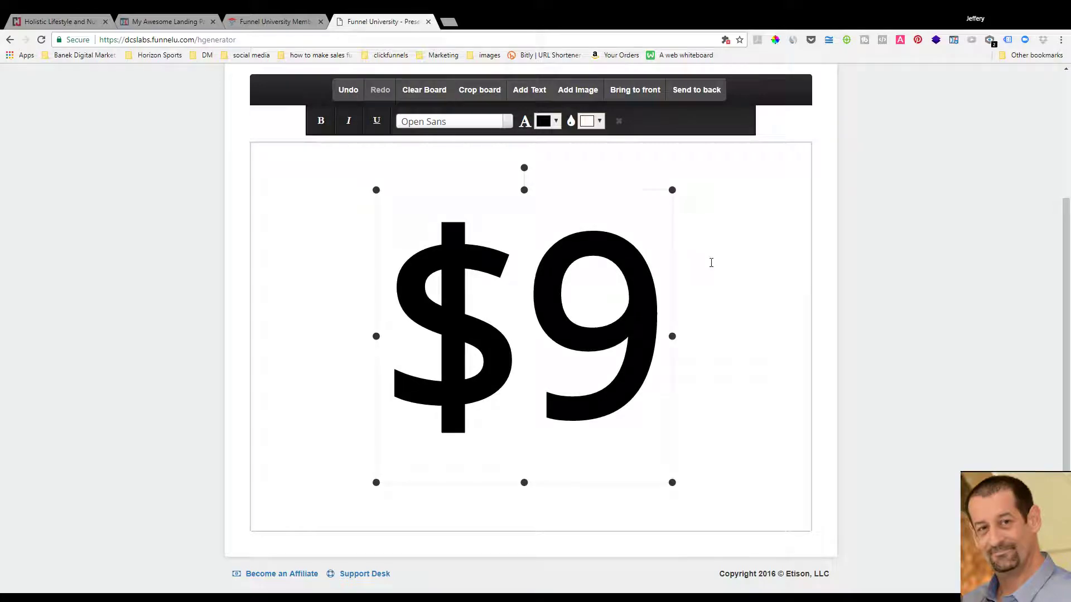
pyautogui.click(735, 247)
pyautogui.click(530, 90)
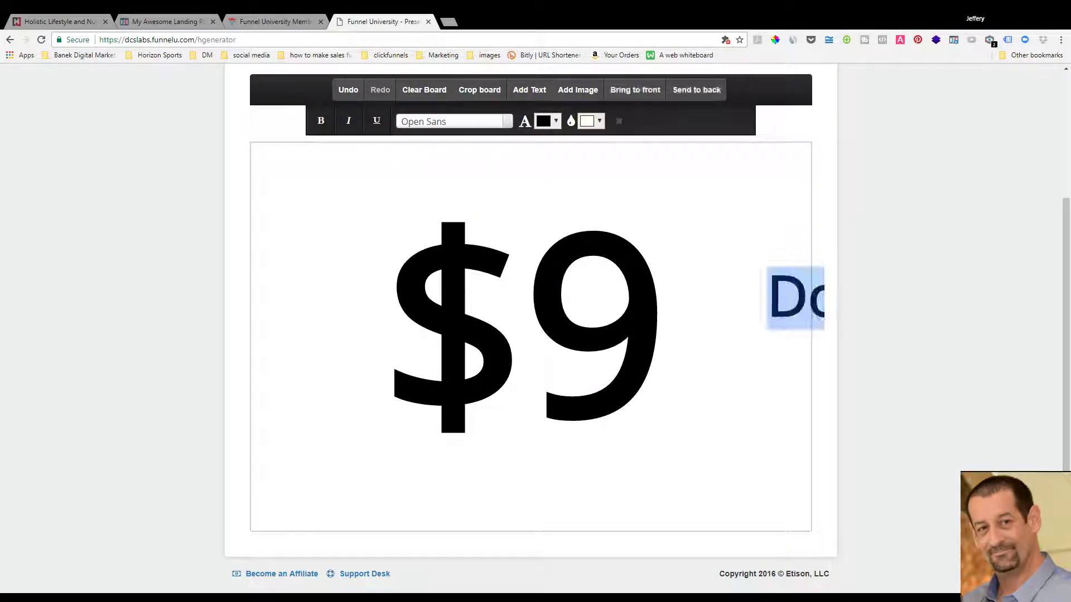
pyautogui.press('Left')
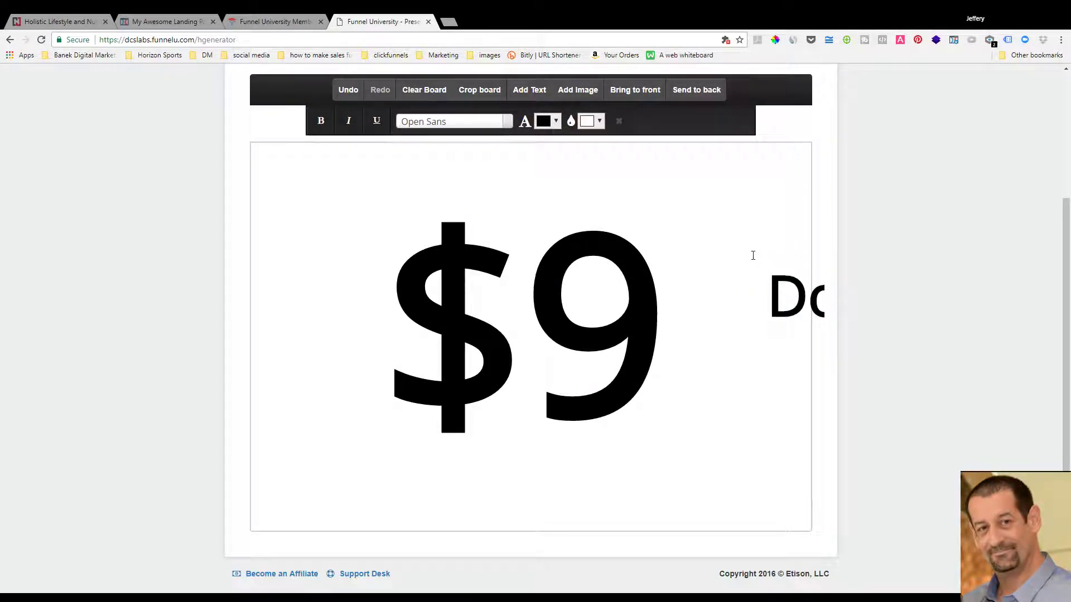
pyautogui.moveTo(781, 279); pyautogui.dragTo(646, 208)
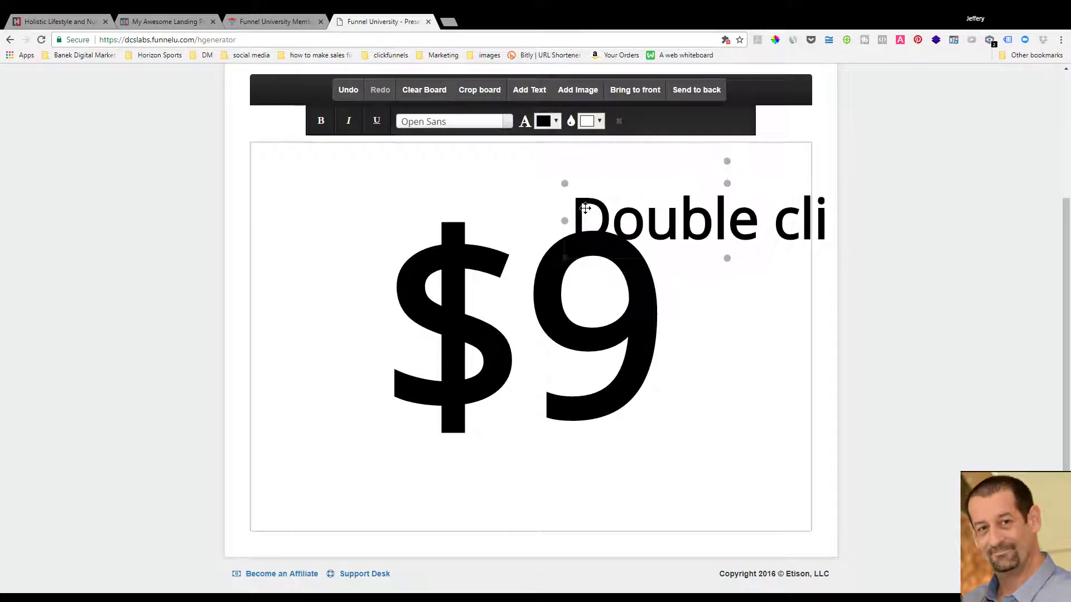
pyautogui.doubleClick(650, 211)
pyautogui.hotkey('ctrl', 'a')
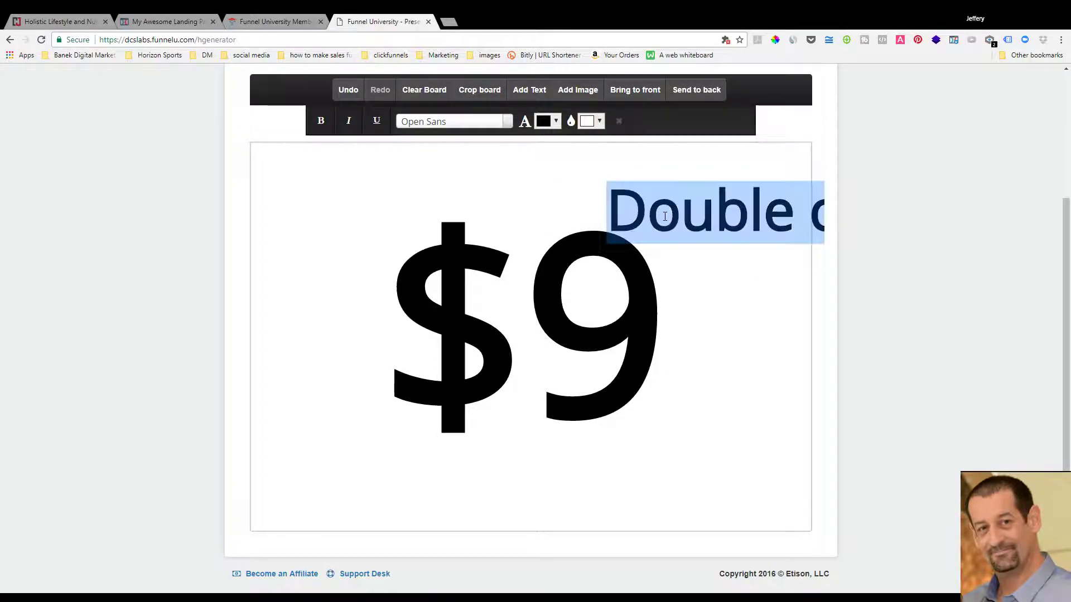
pyautogui.write('99')
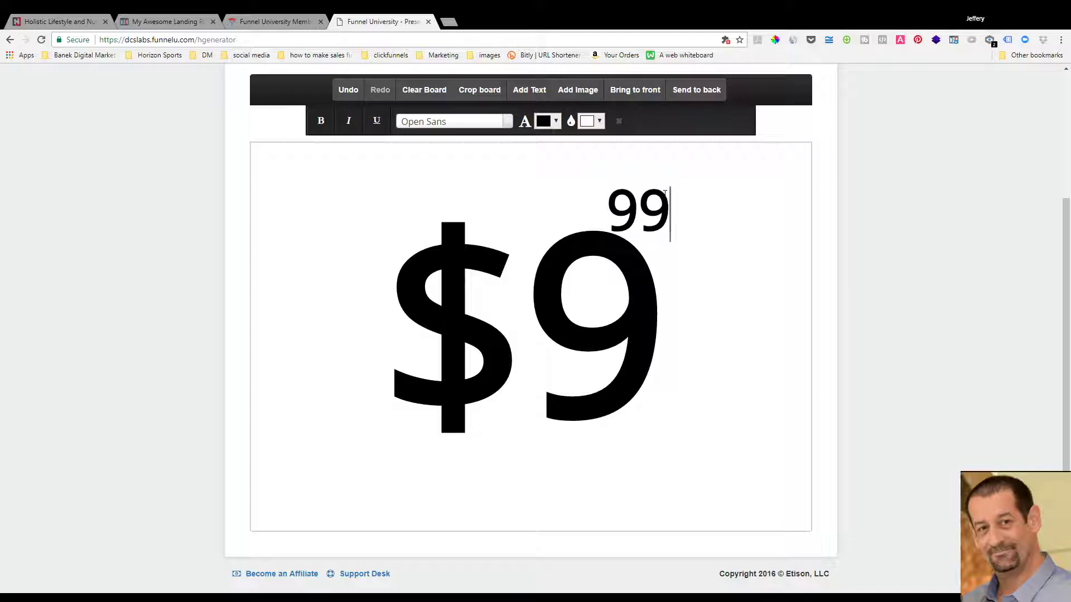
pyautogui.click(791, 291)
pyautogui.moveTo(672, 212); pyautogui.dragTo(742, 245)
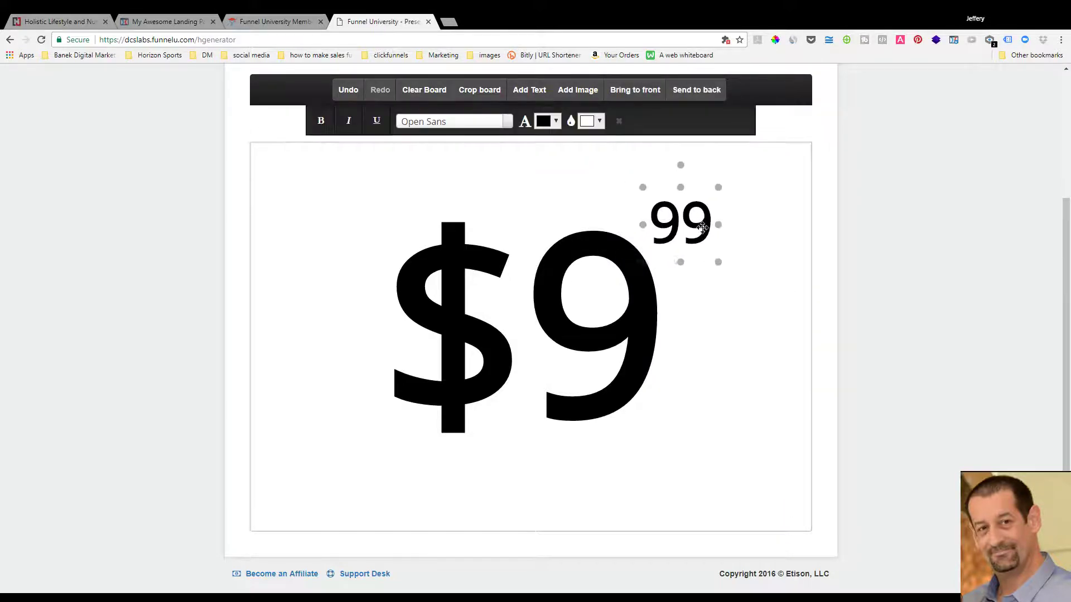
pyautogui.click(698, 429)
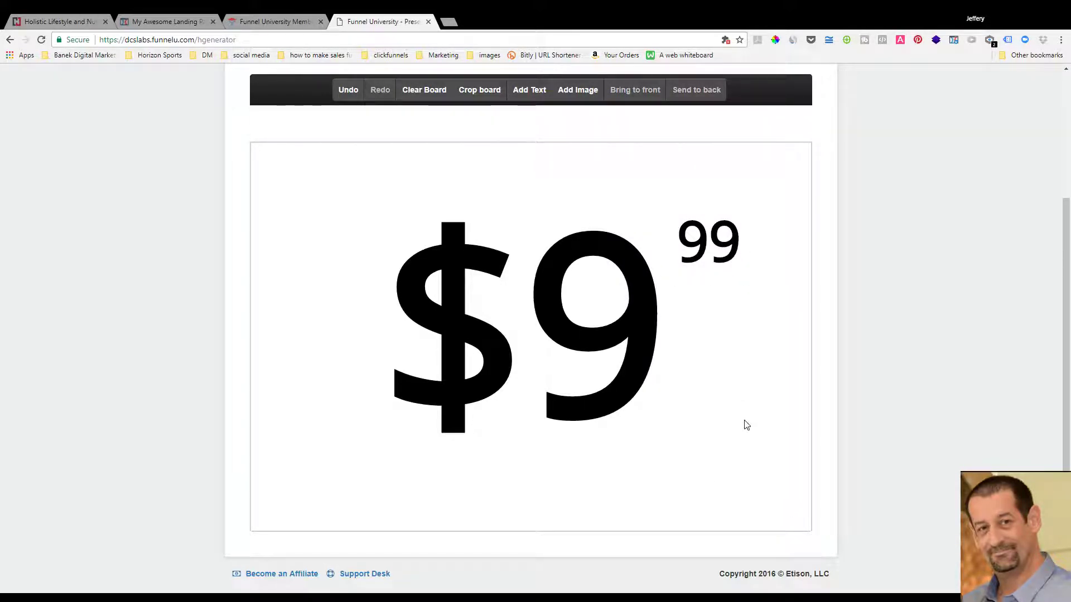
# Add a third text element below the $9 reading 'a month', fixing the typo.
pyautogui.click(529, 90)
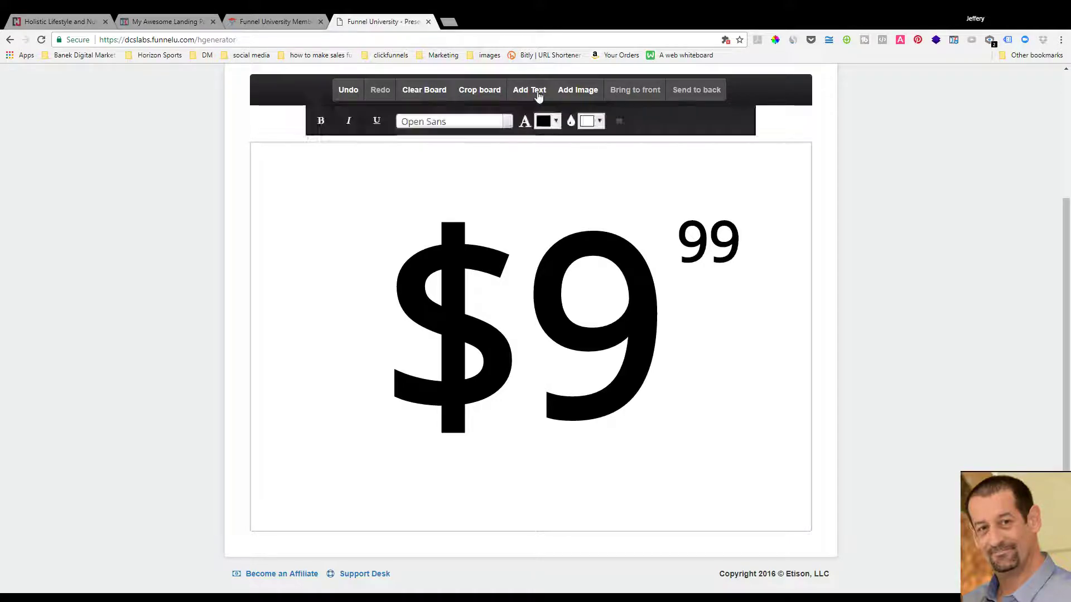
pyautogui.click(344, 218)
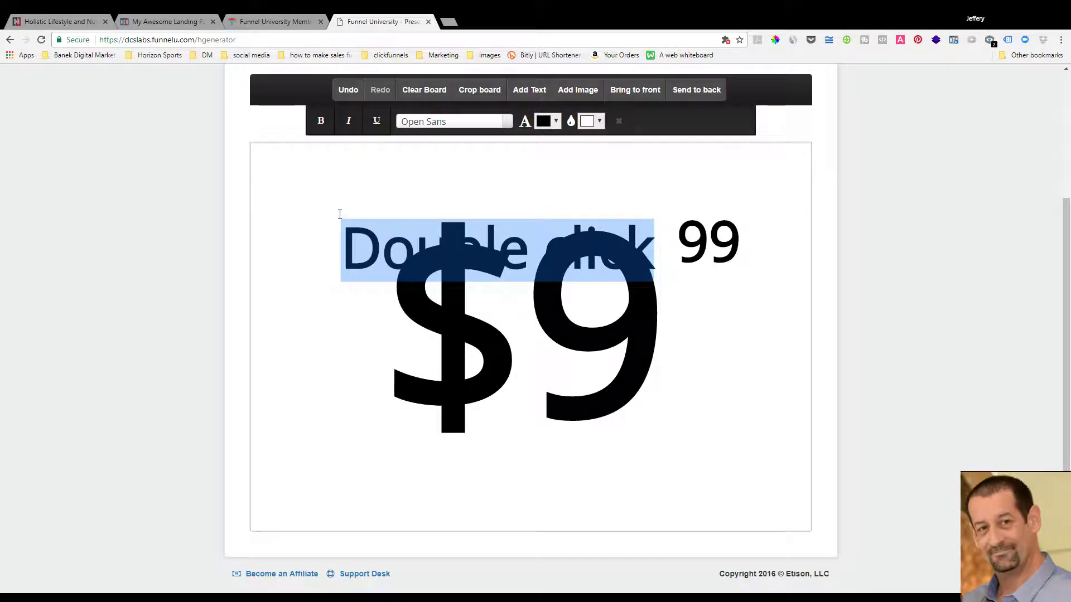
pyautogui.click(342, 237)
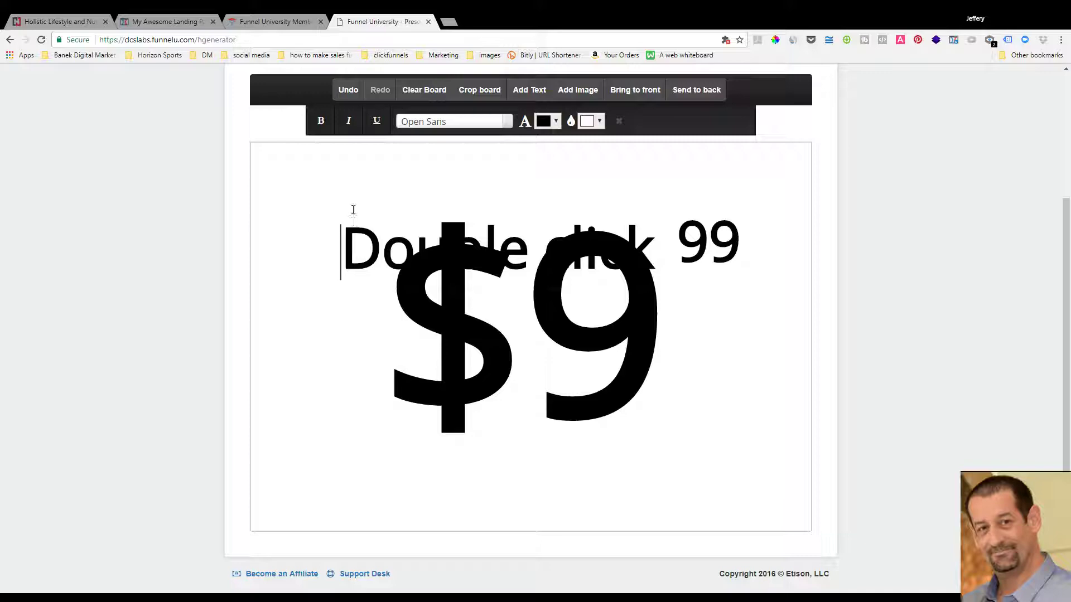
pyautogui.click(353, 209)
pyautogui.moveTo(376, 220); pyautogui.dragTo(583, 458)
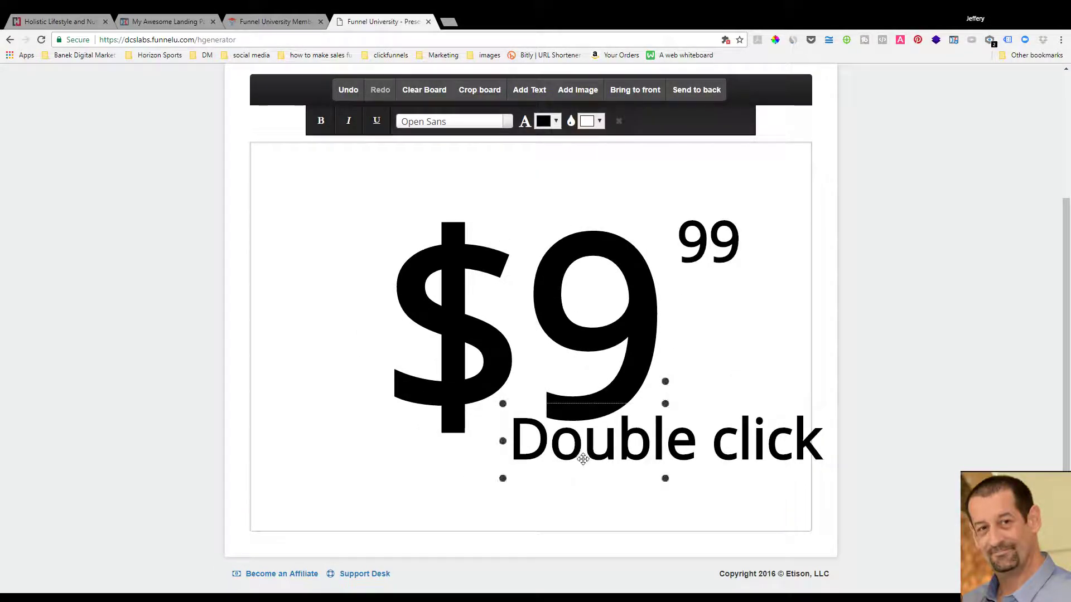
pyautogui.doubleClick(583, 458)
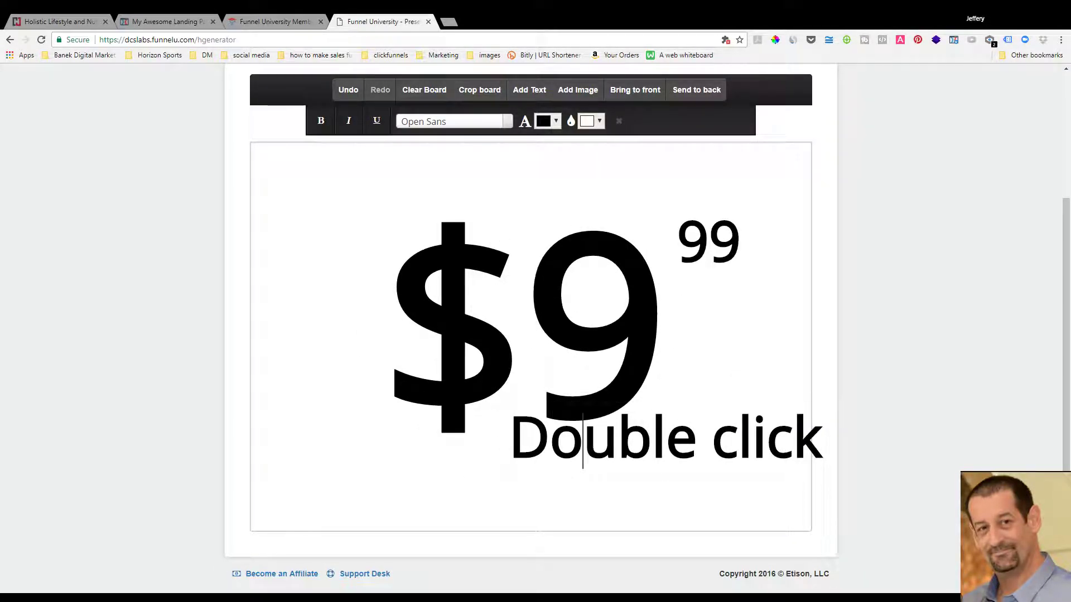
pyautogui.hotkey('ctrl', 'a')
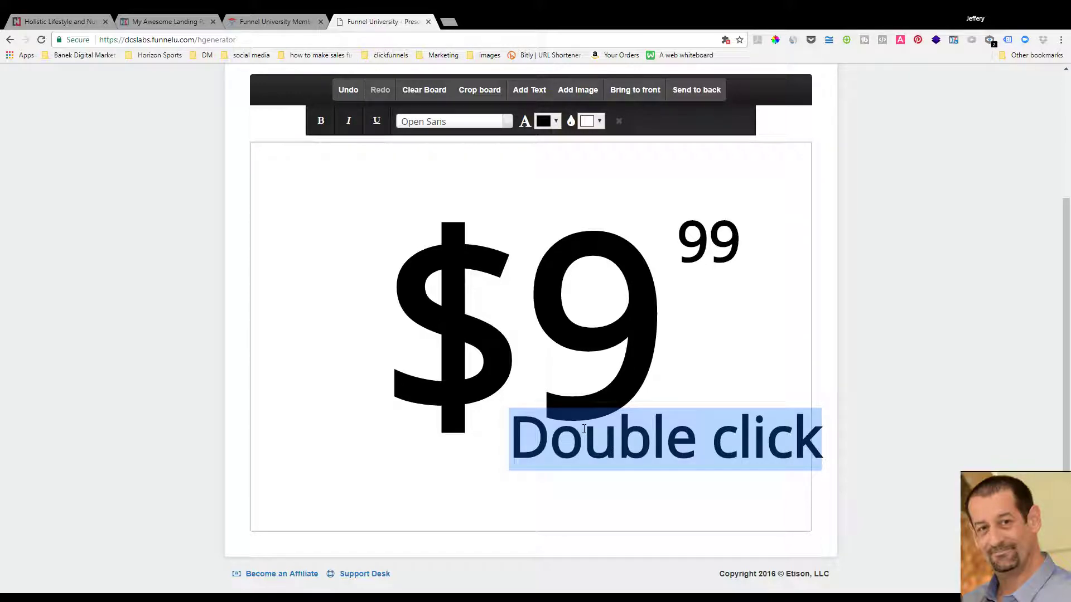
pyautogui.write('a mno')
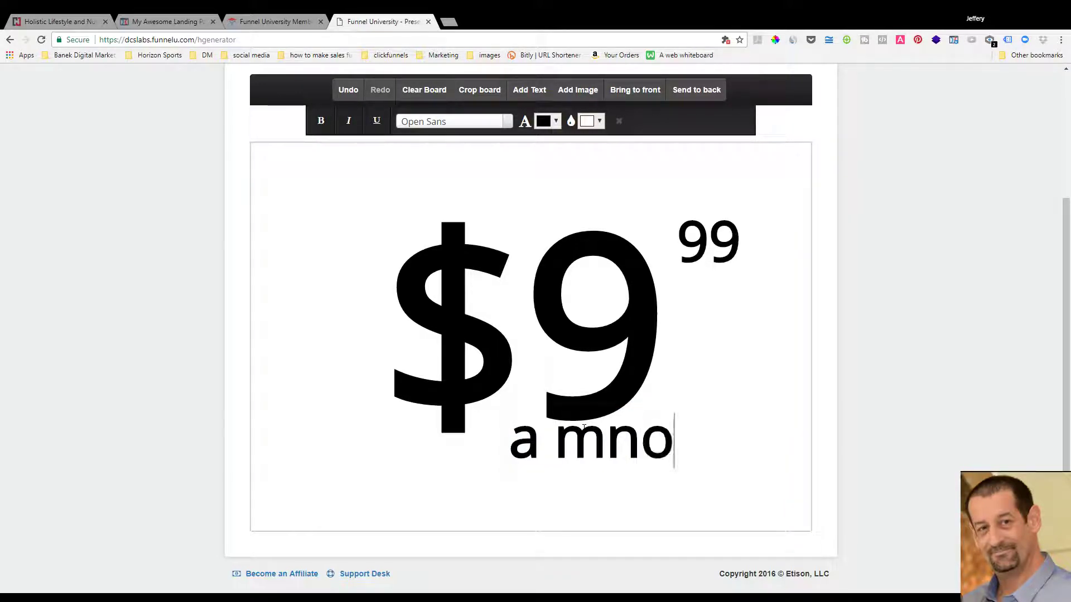
pyautogui.write('th')
pyautogui.press('BackSpace')
pyautogui.press('BackSpace')
pyautogui.press('BackSpace')
pyautogui.press('BackSpace')
pyautogui.press('BackSpace')
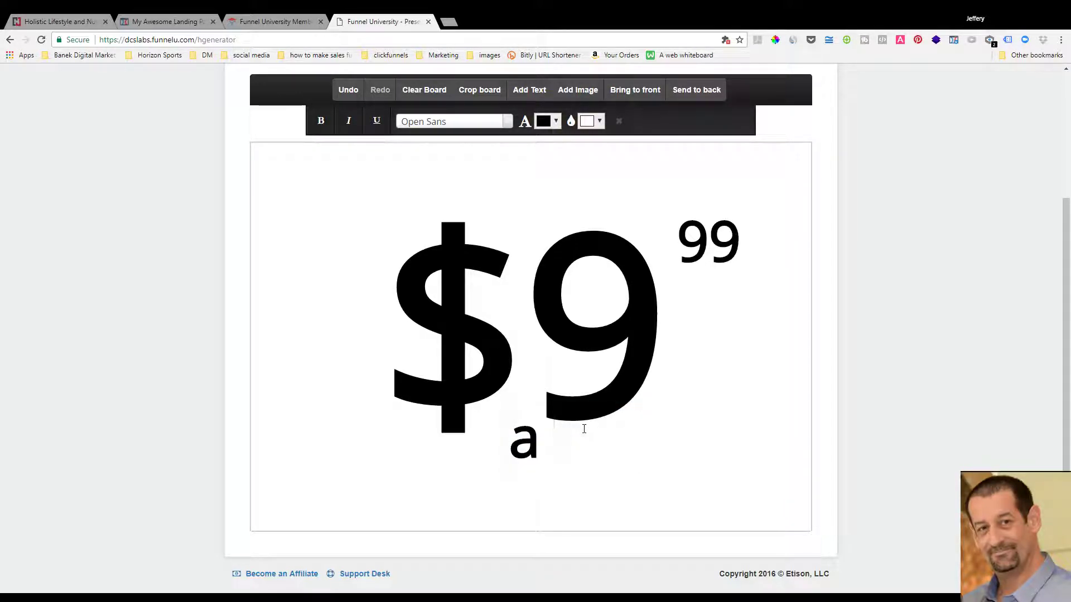
pyautogui.write('month')
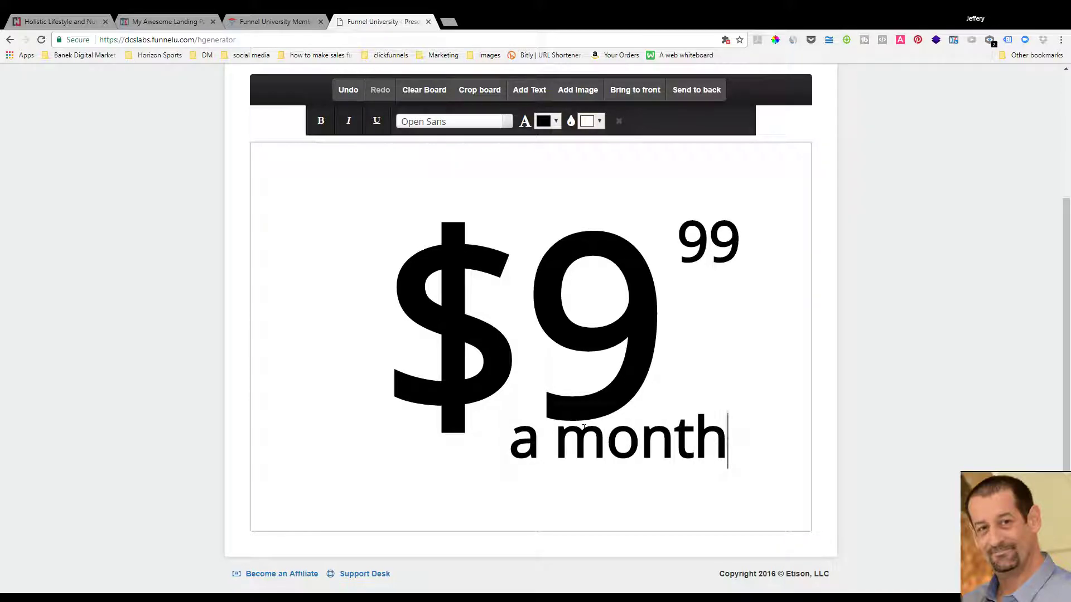
pyautogui.click(574, 507)
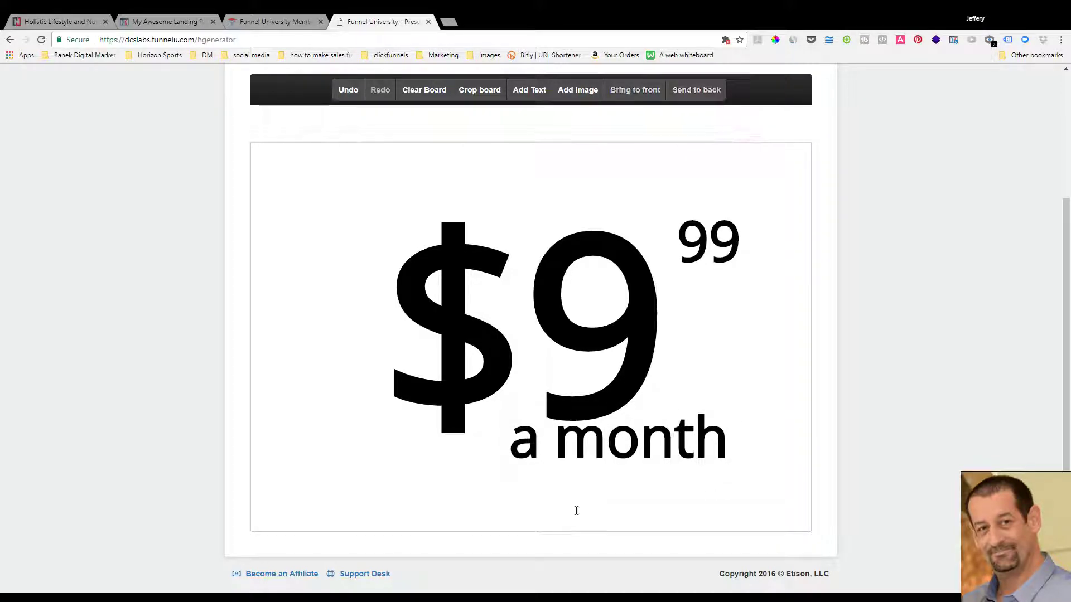
# Resize the 'a month' caption and position it beneath the 99.
pyautogui.click(541, 455)
pyautogui.moveTo(625, 445); pyautogui.dragTo(694, 453)
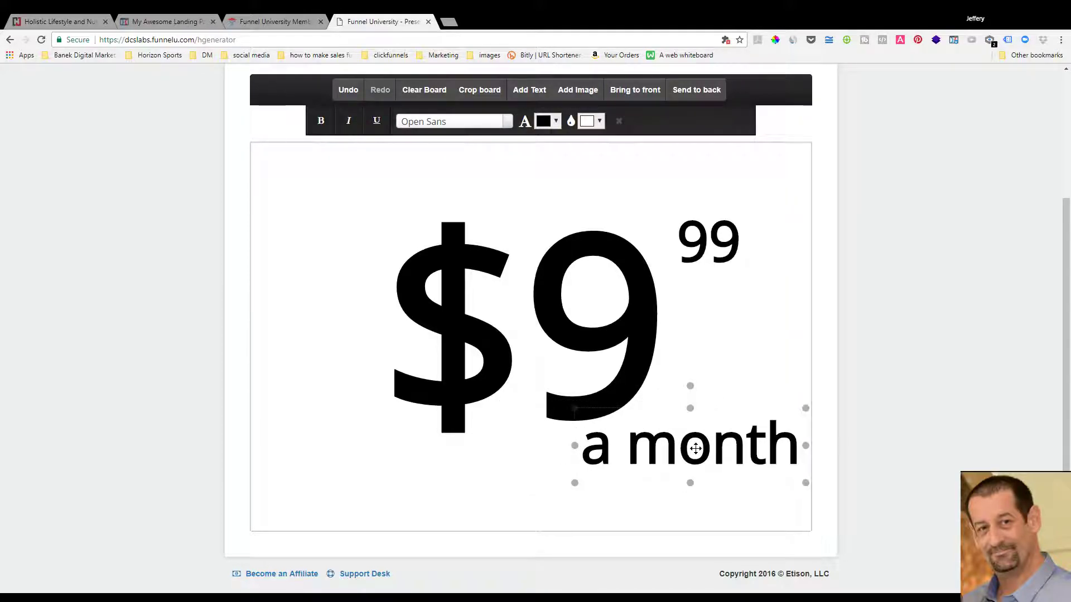
pyautogui.moveTo(572, 484)
pyautogui.mouseDown()
pyautogui.moveTo(667, 438)
pyautogui.moveTo(746, 431)
pyautogui.moveTo(201, 510)
pyautogui.moveTo(748, 392)
pyautogui.moveTo(628, 451)
pyautogui.moveTo(662, 440)
pyautogui.moveTo(650, 438)
pyautogui.mouseUp()
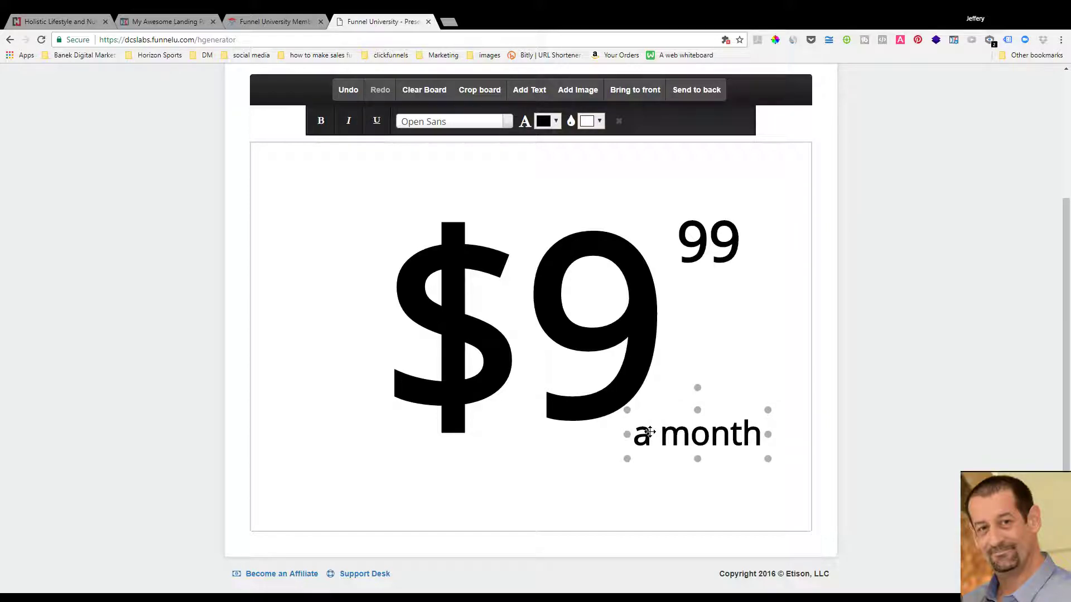
pyautogui.click(697, 374)
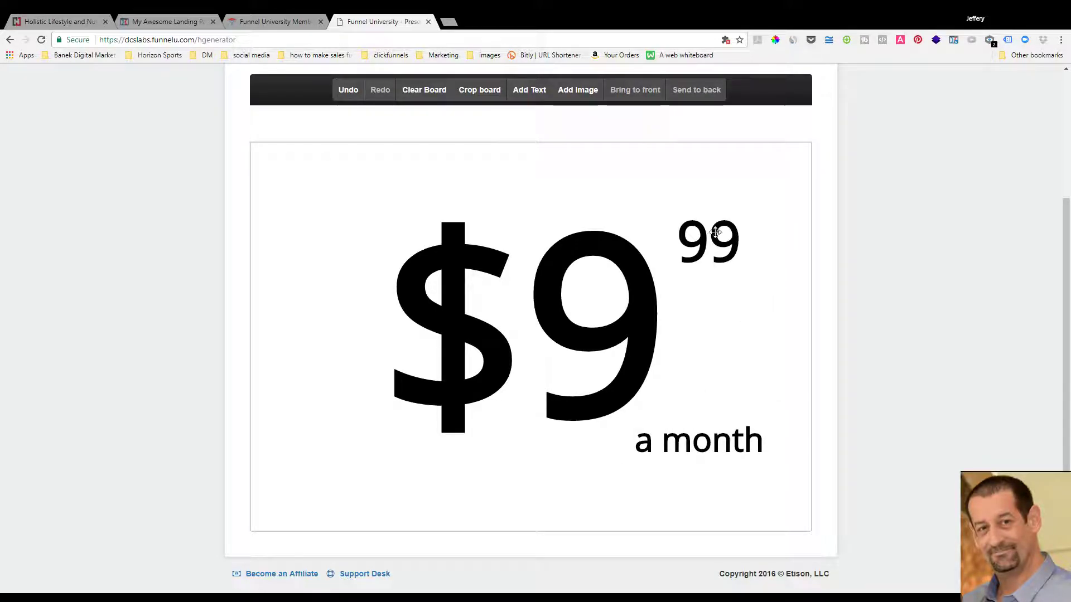
pyautogui.click(767, 452)
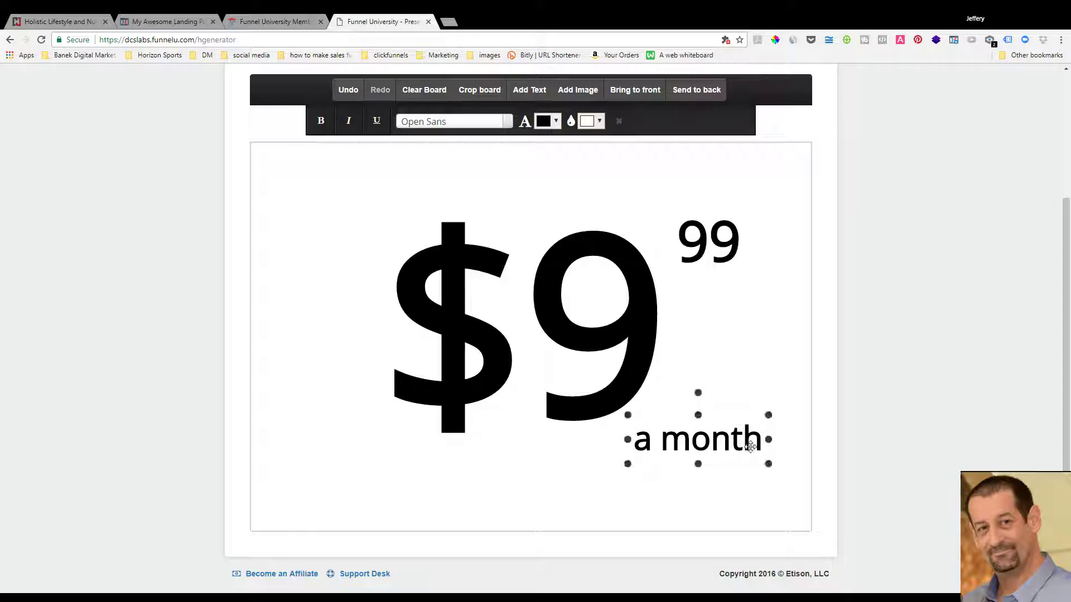
pyautogui.moveTo(748, 442); pyautogui.dragTo(746, 440)
# Colour the 'a month' caption red (#db1d1d).
pyautogui.doubleClick(669, 434)
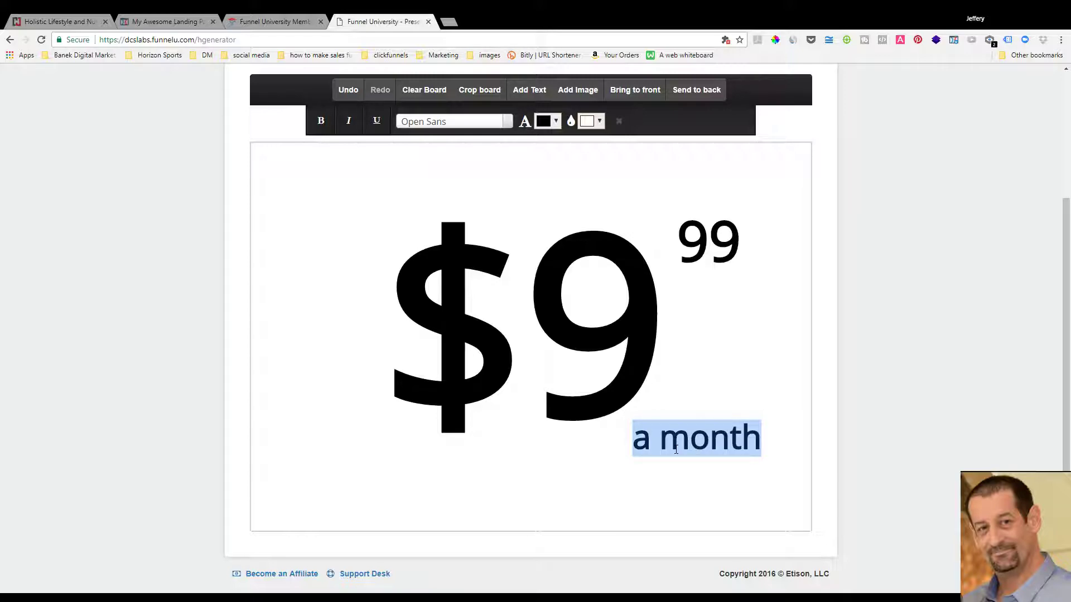
pyautogui.click(558, 122)
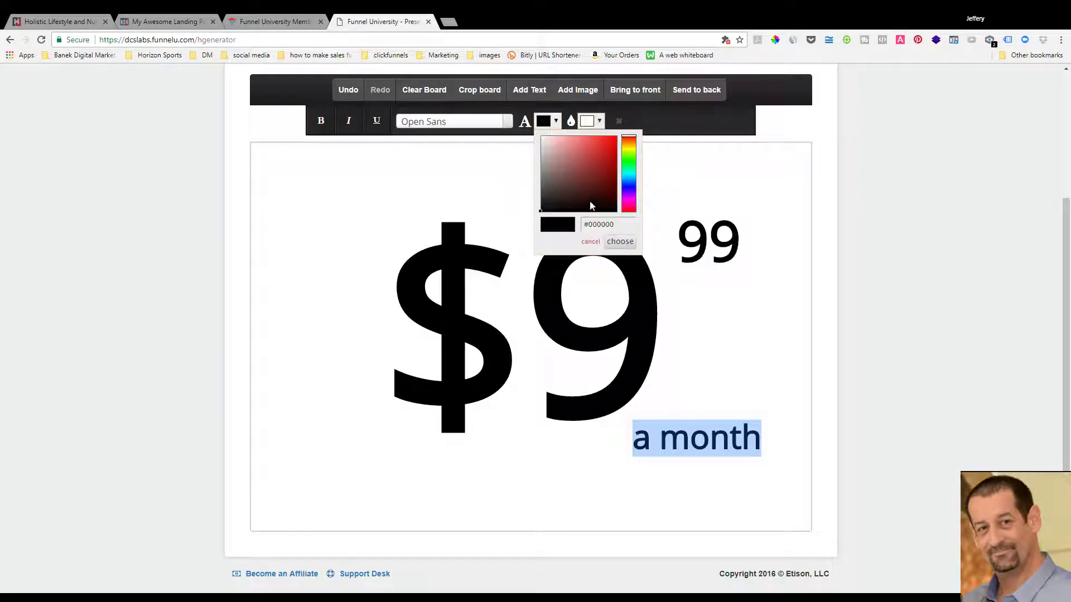
pyautogui.moveTo(602, 163); pyautogui.dragTo(606, 146)
pyautogui.click(621, 241)
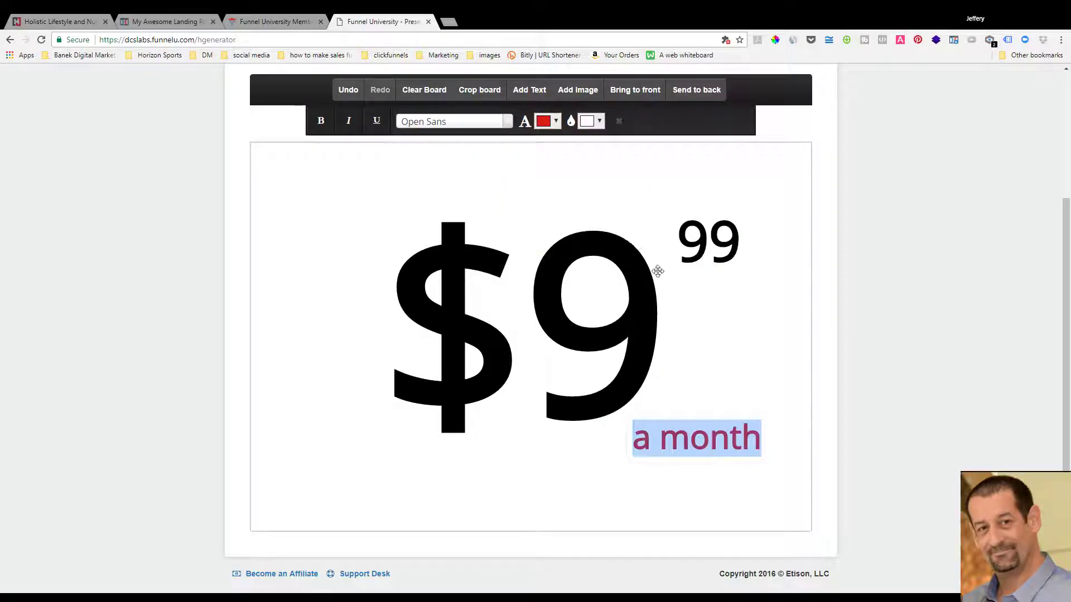
pyautogui.click(716, 503)
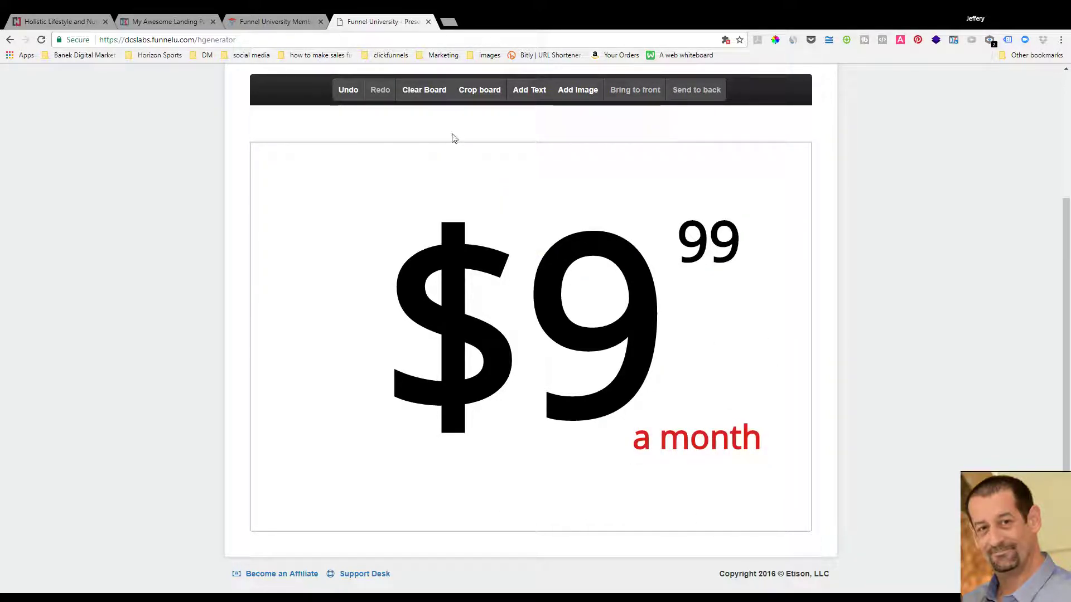
pyautogui.scroll(1, 552, 256)
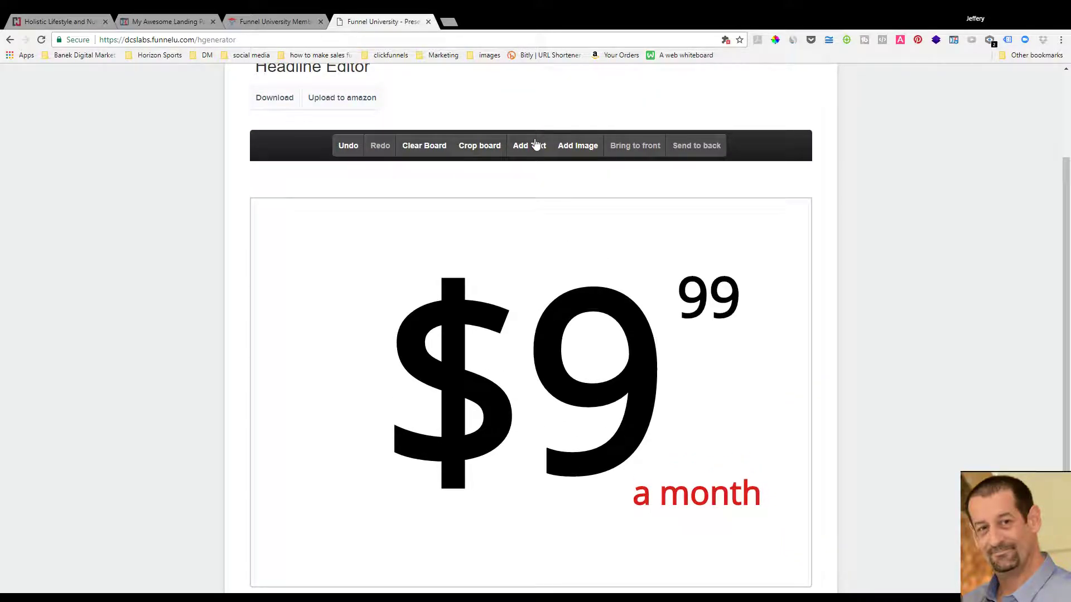
pyautogui.click(597, 154)
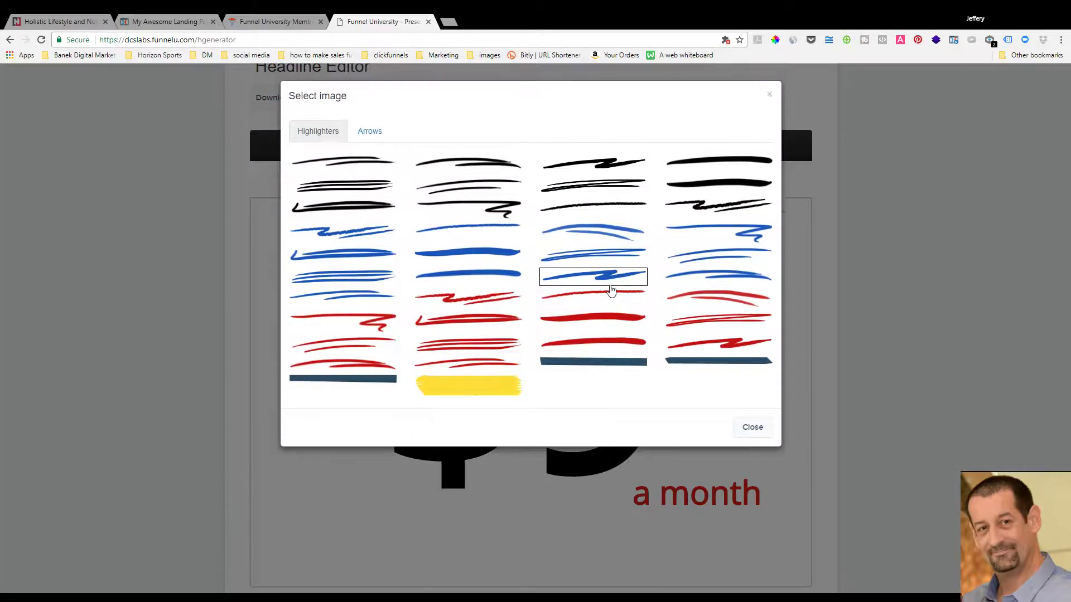
pyautogui.click(369, 131)
pyautogui.scroll(-4, 556, 438)
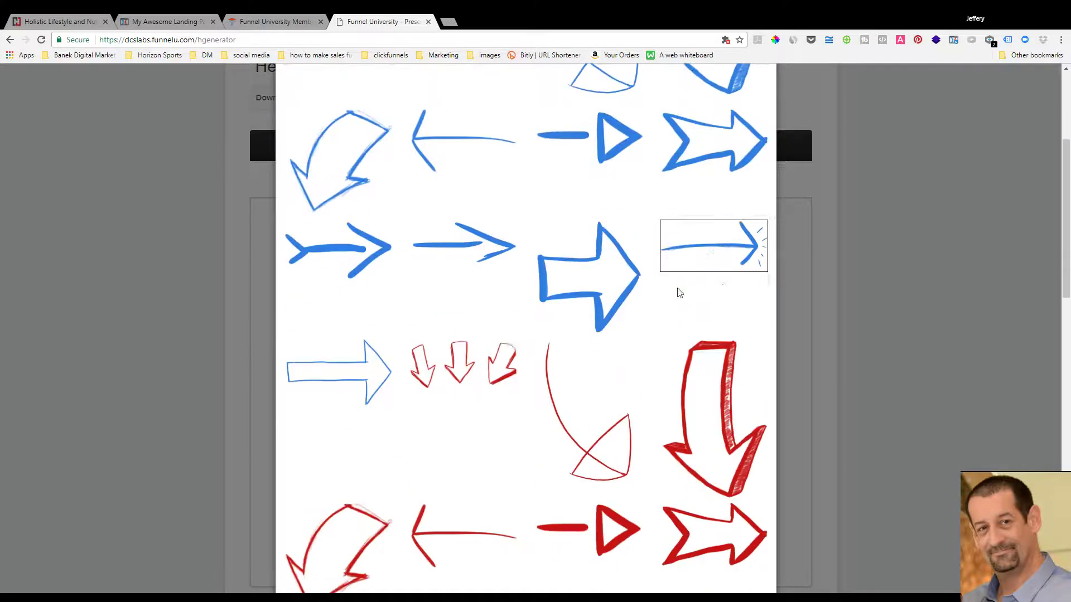
pyautogui.scroll(-5, 679, 292)
pyautogui.scroll(6, 560, 411)
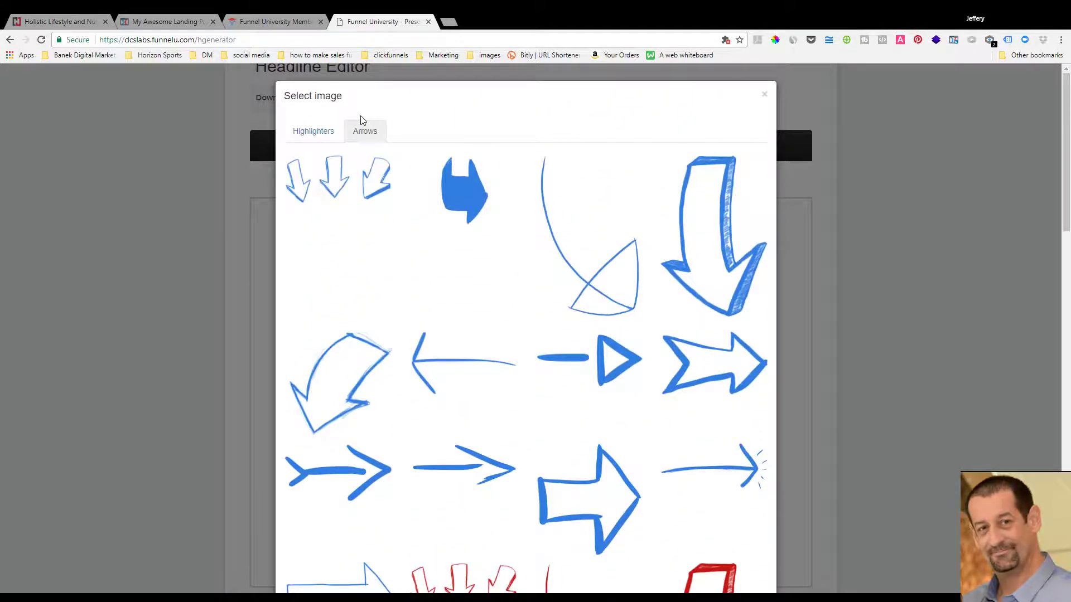
pyautogui.click(318, 133)
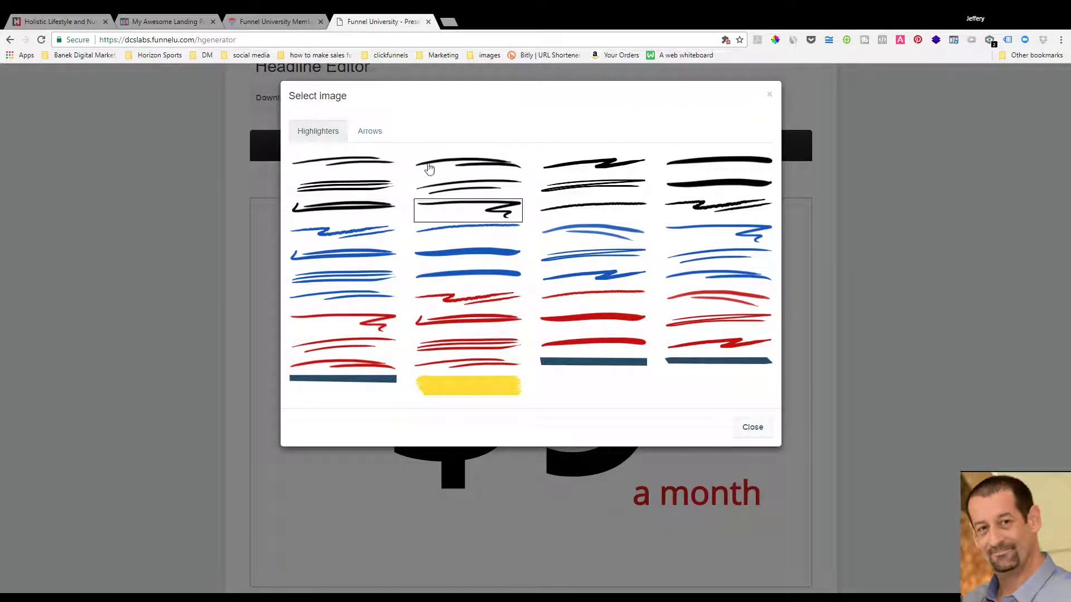
pyautogui.click(597, 301)
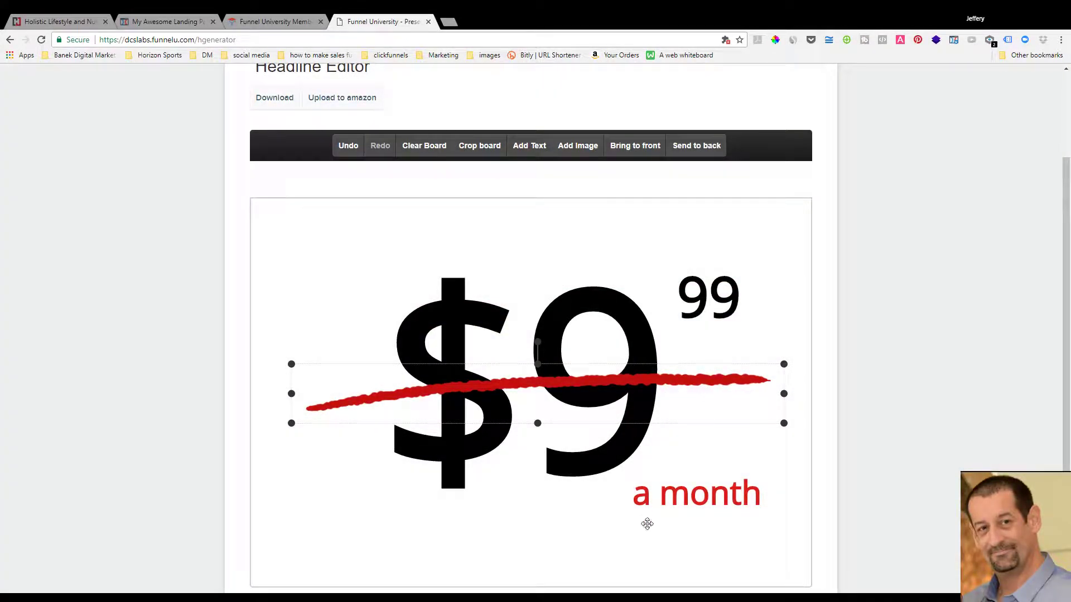
pyautogui.click(538, 341)
pyautogui.click(547, 383)
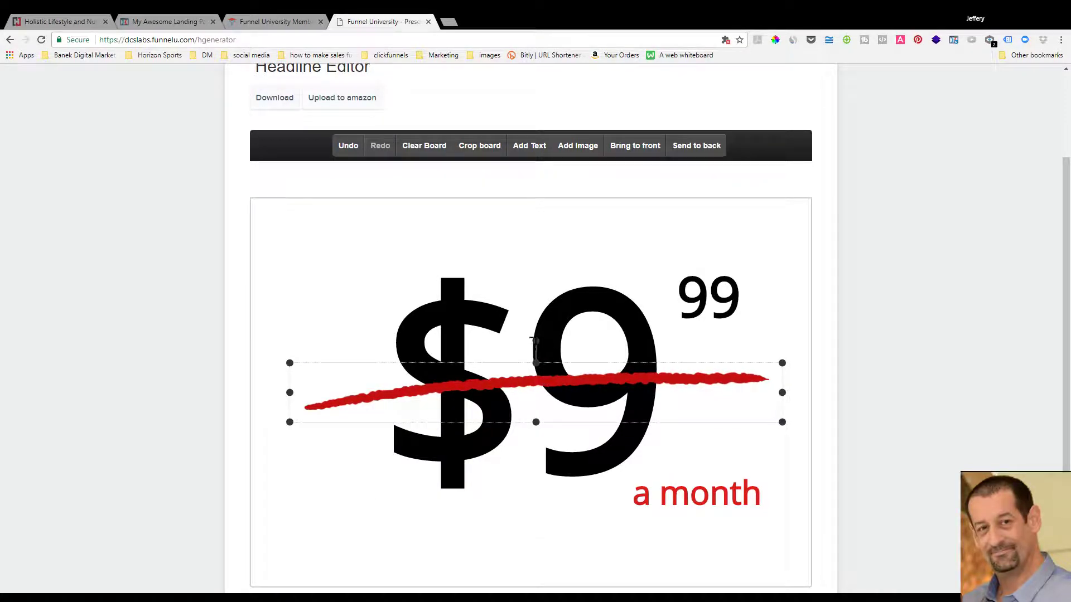
pyautogui.moveTo(534, 341); pyautogui.dragTo(514, 345)
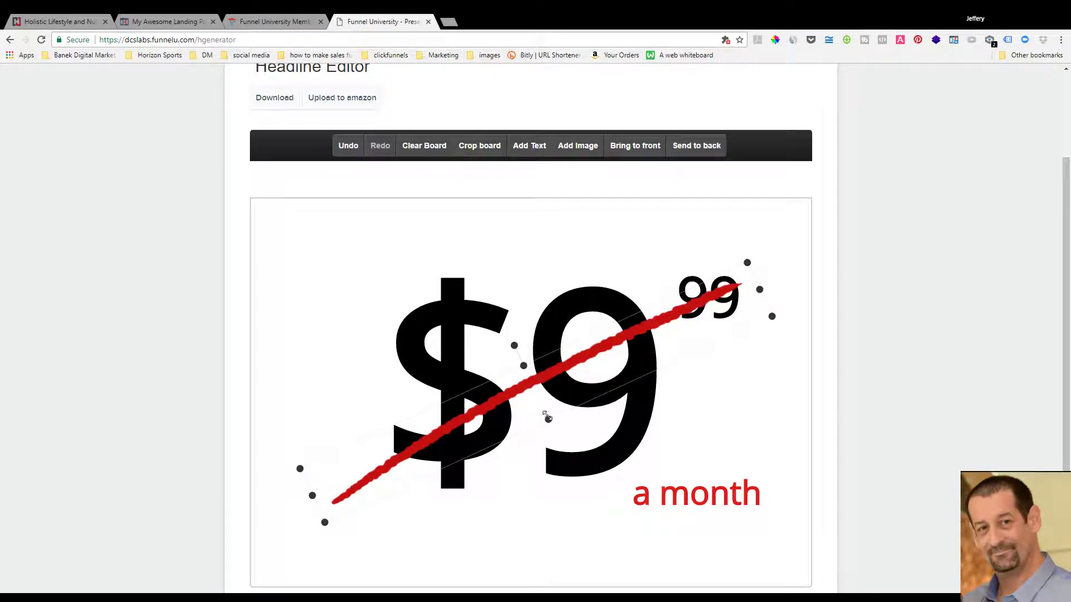
pyautogui.moveTo(545, 418); pyautogui.dragTo(545, 395)
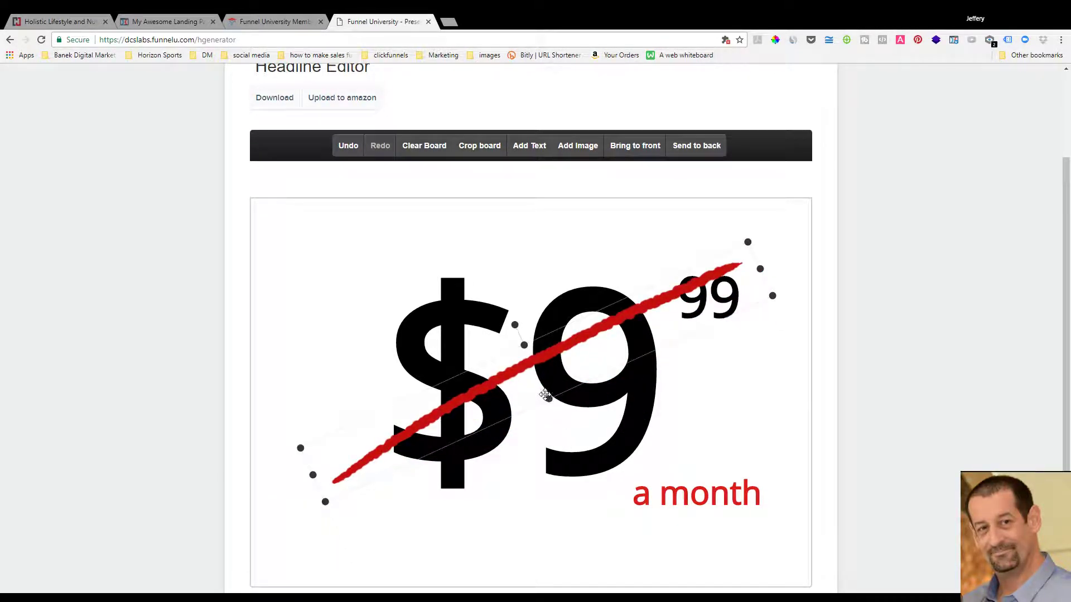
pyautogui.click(551, 401)
pyautogui.click(537, 381)
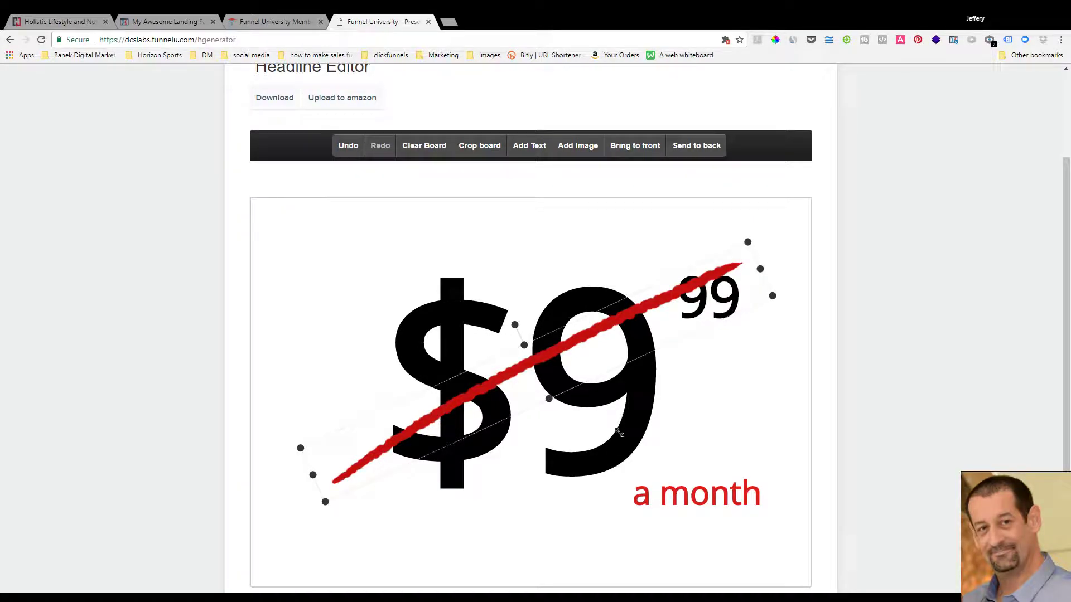
pyautogui.moveTo(549, 399); pyautogui.dragTo(579, 428)
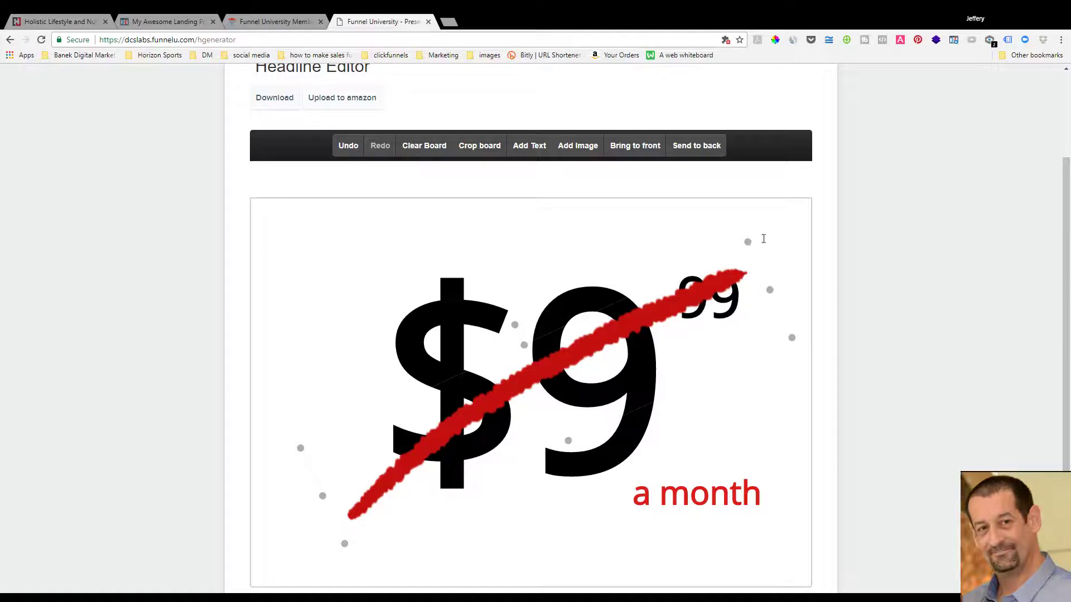
pyautogui.moveTo(649, 367); pyautogui.dragTo(655, 357)
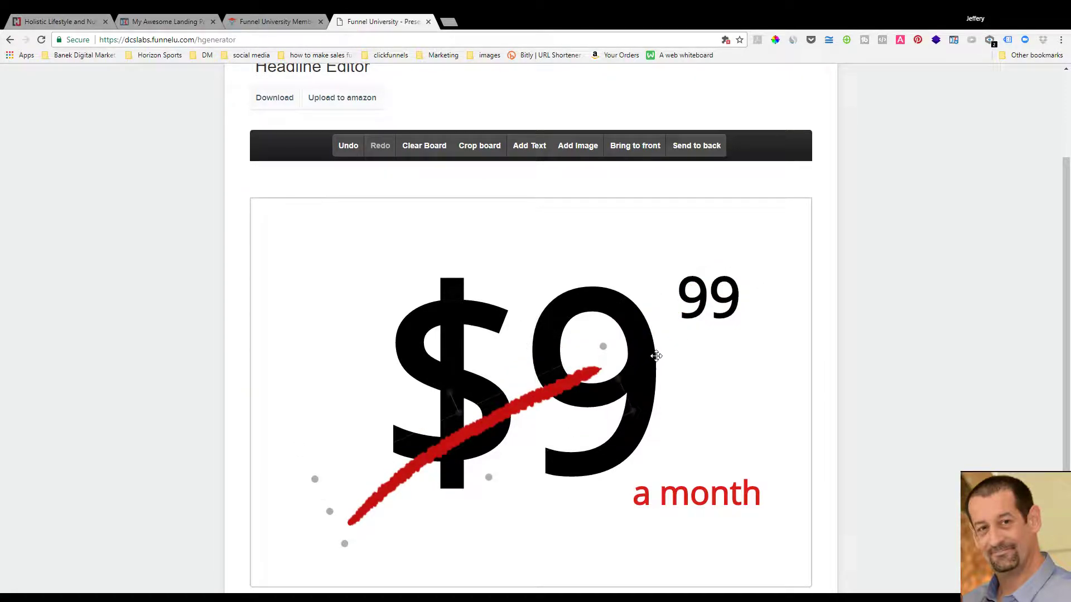
pyautogui.moveTo(522, 437)
pyautogui.mouseDown()
pyautogui.moveTo(584, 363)
pyautogui.moveTo(568, 367)
pyautogui.mouseUp()
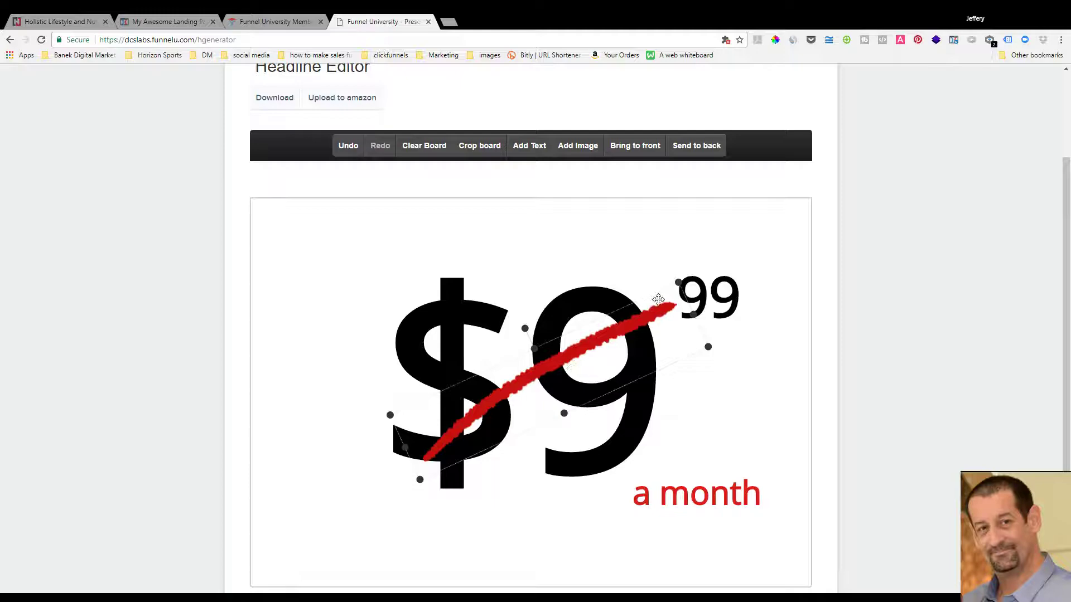
pyautogui.moveTo(522, 326)
pyautogui.mouseDown()
pyautogui.moveTo(631, 315)
pyautogui.moveTo(550, 318)
pyautogui.moveTo(545, 331)
pyautogui.mouseUp()
pyautogui.press('Delete')
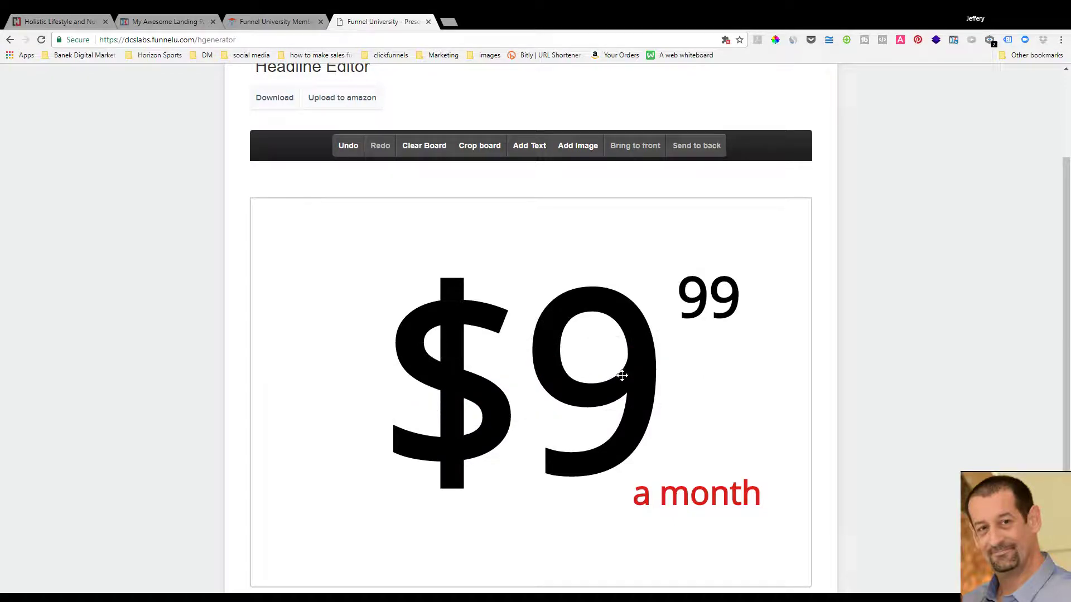
# Add a new text box beside the $9 reading 'ONLY'.
pyautogui.click(540, 146)
pyautogui.click(491, 236)
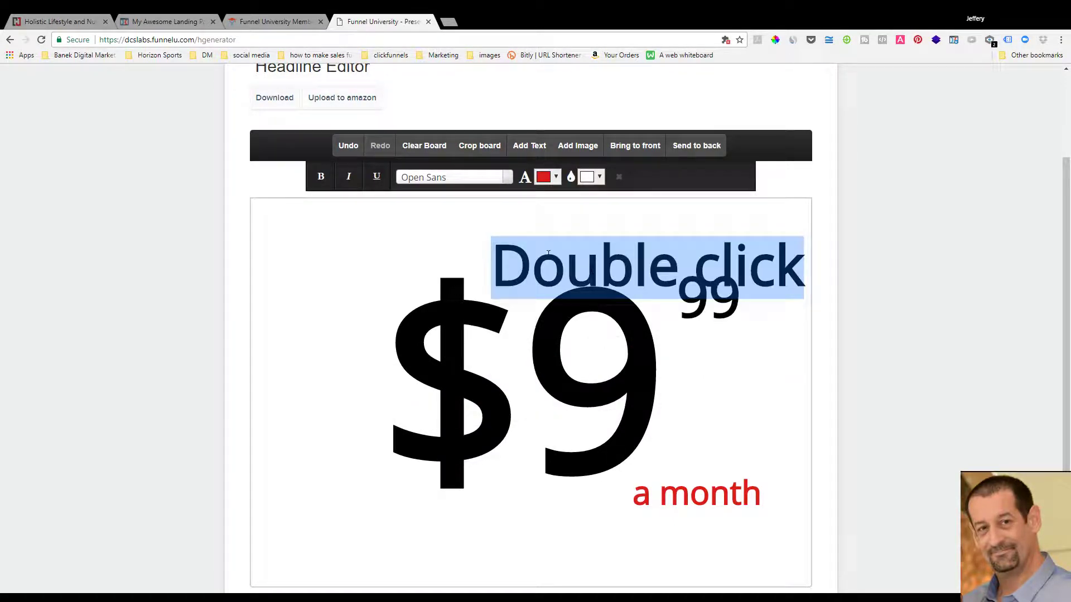
pyautogui.click(495, 229)
pyautogui.moveTo(549, 245); pyautogui.dragTo(389, 271)
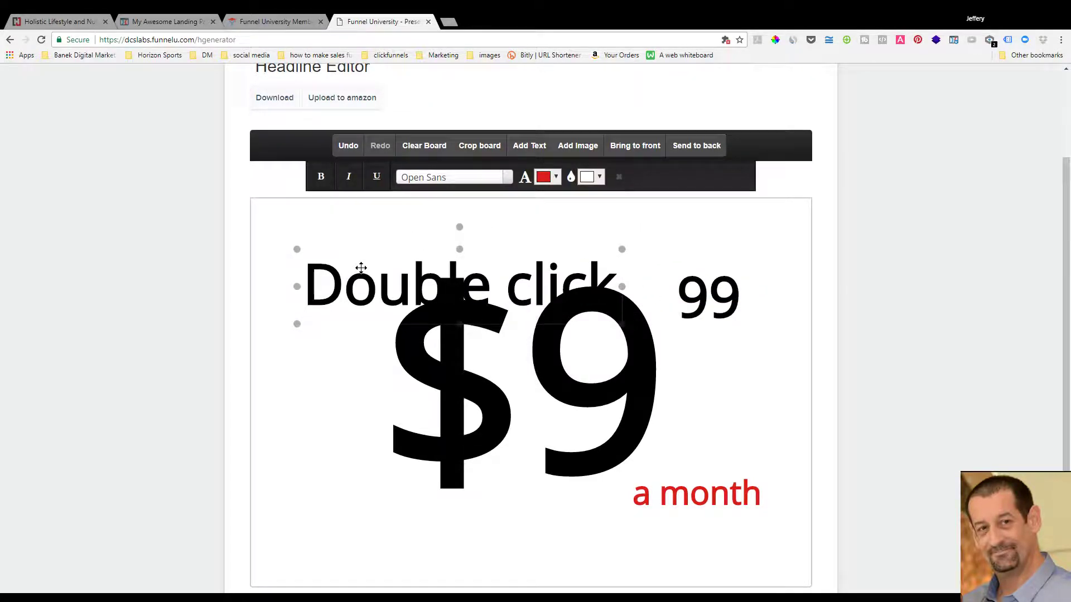
pyautogui.click(389, 272)
pyautogui.tripleClick(410, 274)
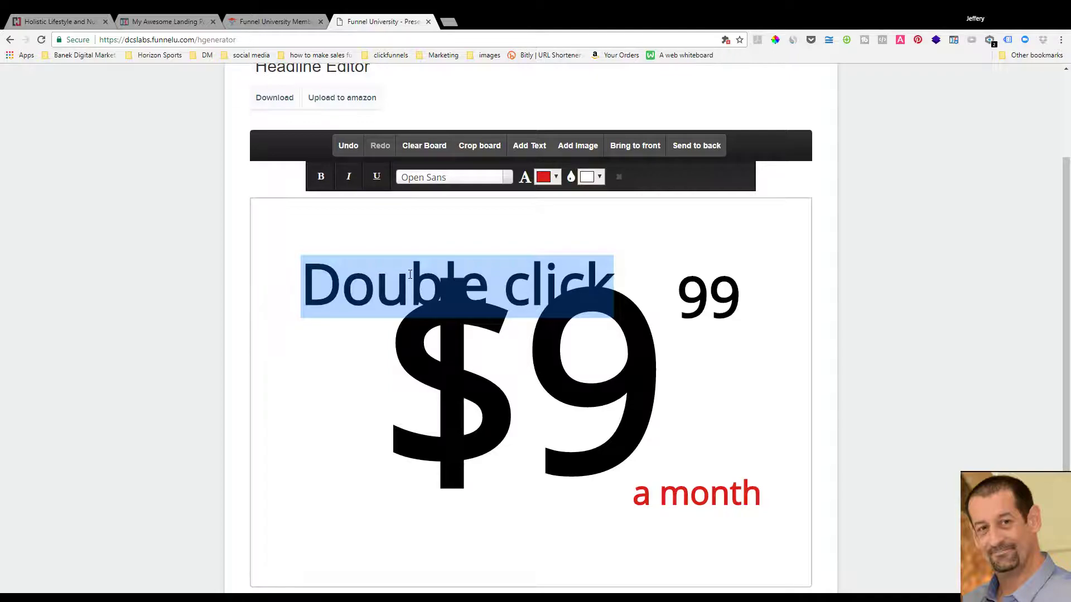
pyautogui.write('ONLY')
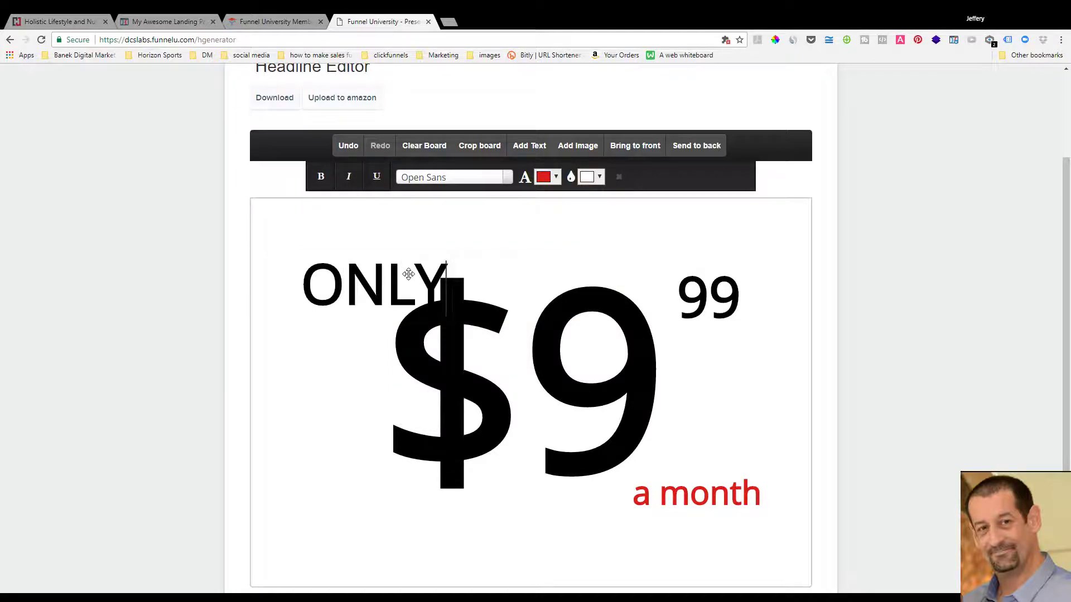
pyautogui.click(484, 247)
# Tilt 'ONLY' counter-clockwise, enlarge it, and raise it near the $ sign.
pyautogui.click(417, 286)
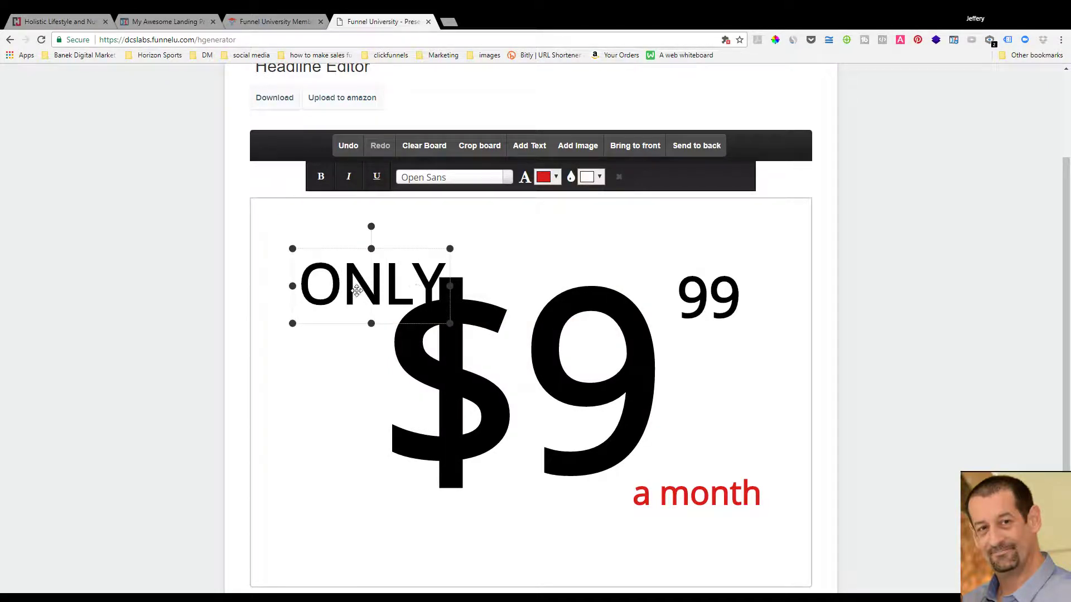
pyautogui.moveTo(371, 226); pyautogui.dragTo(428, 233)
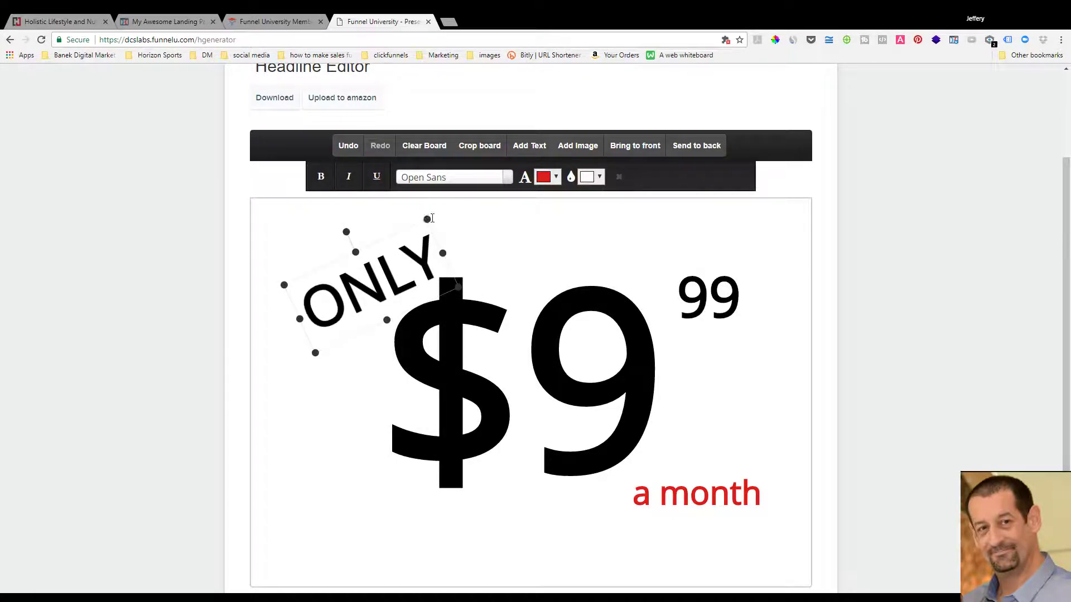
pyautogui.moveTo(427, 219); pyautogui.dragTo(464, 253)
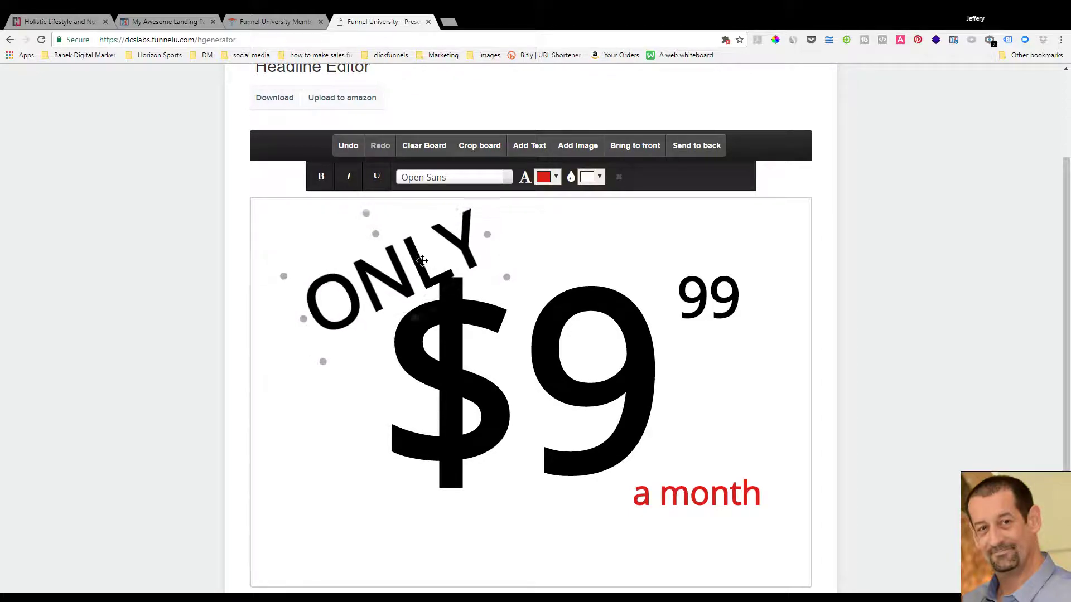
pyautogui.moveTo(372, 230); pyautogui.dragTo(375, 202)
pyautogui.moveTo(383, 277)
pyautogui.mouseDown()
pyautogui.moveTo(359, 286)
pyautogui.moveTo(386, 238)
pyautogui.moveTo(420, 259)
pyautogui.mouseUp()
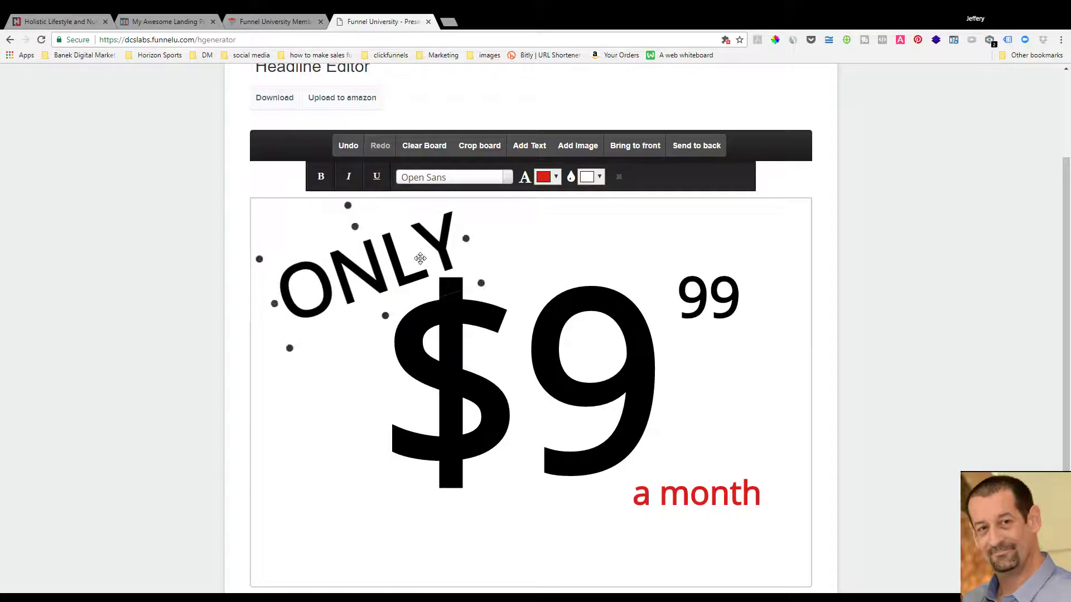
# Colour 'ONLY' red and move it down-right over the $ sign.
pyautogui.doubleClick(404, 262)
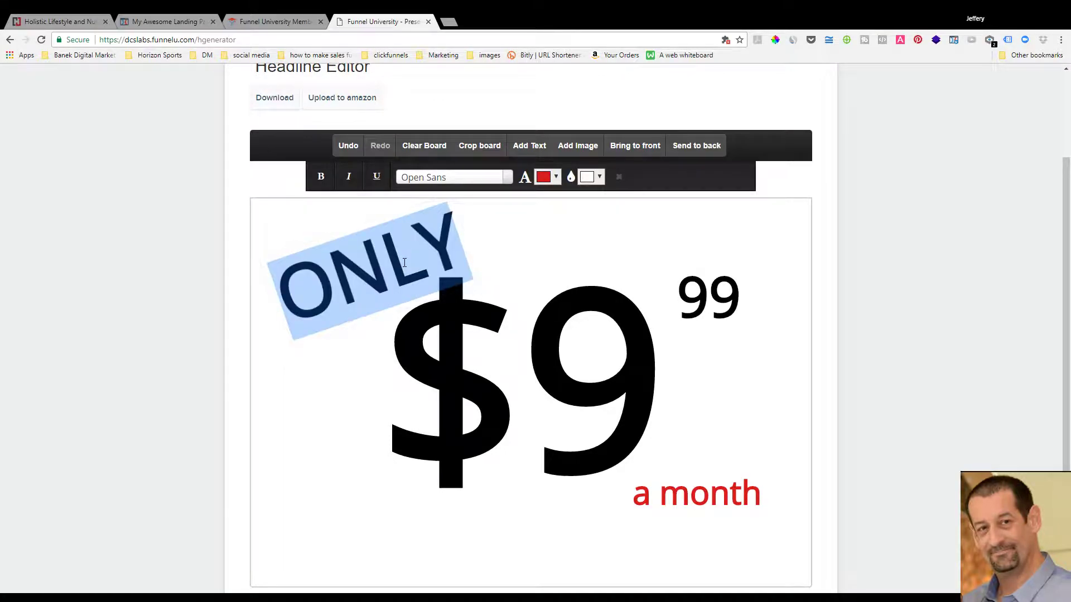
pyautogui.click(554, 178)
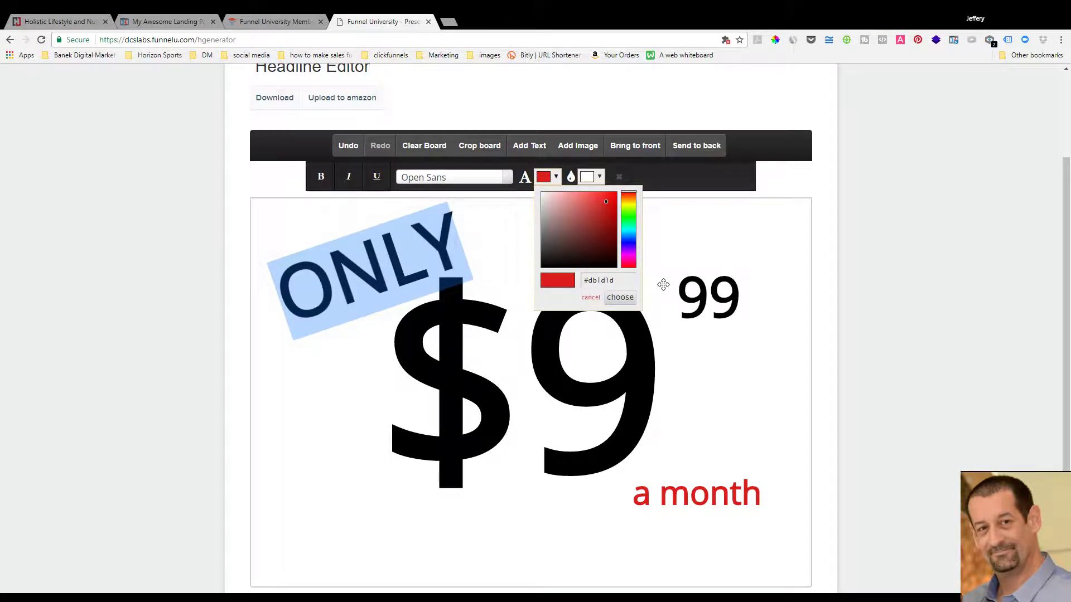
pyautogui.click(619, 298)
pyautogui.click(351, 424)
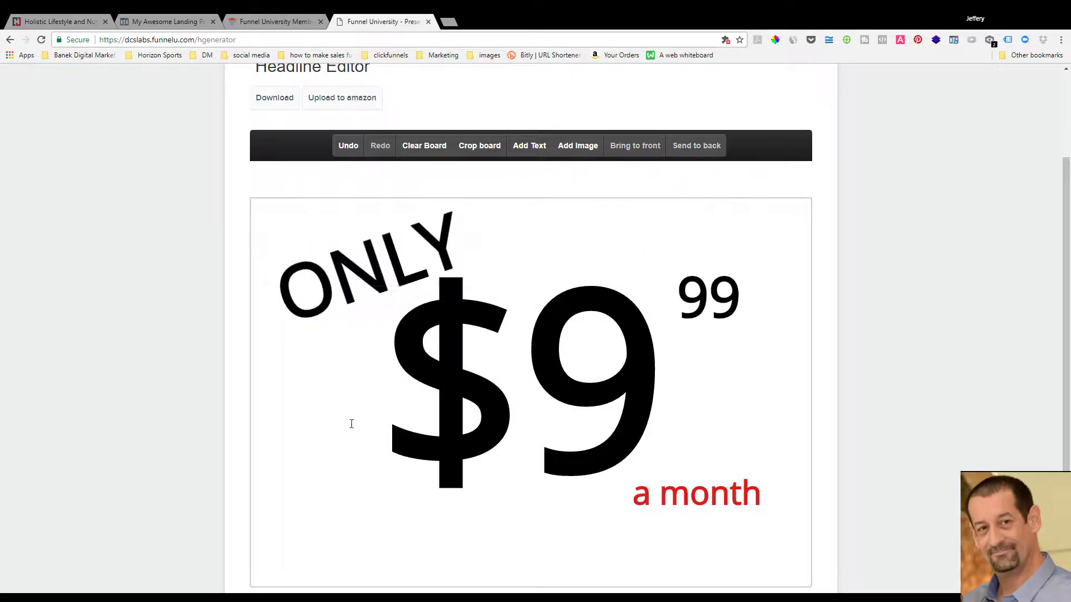
pyautogui.click(394, 267)
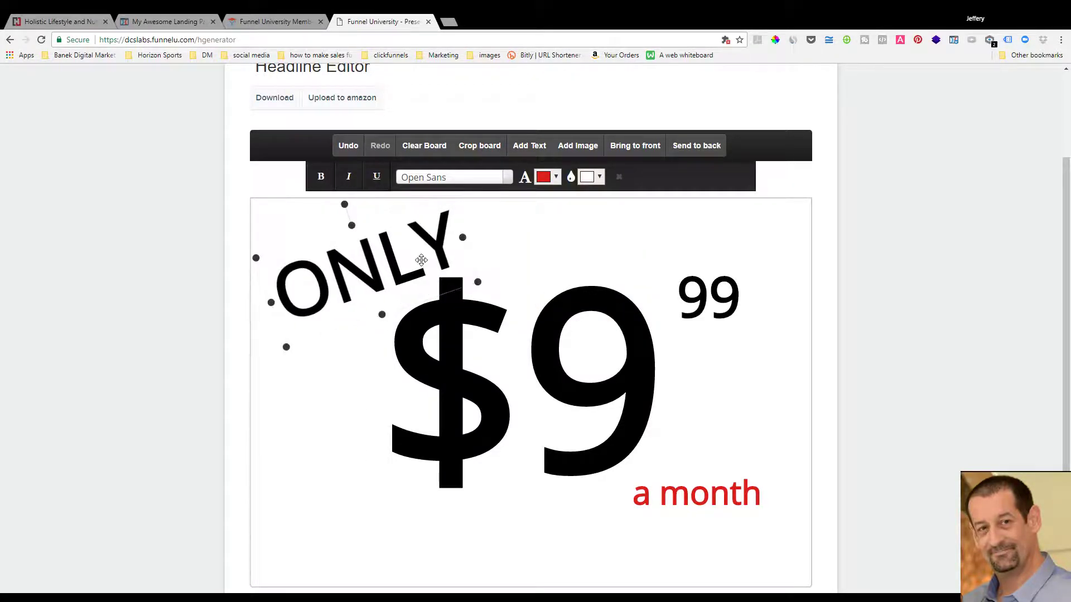
pyautogui.doubleClick(368, 275)
pyautogui.click(547, 176)
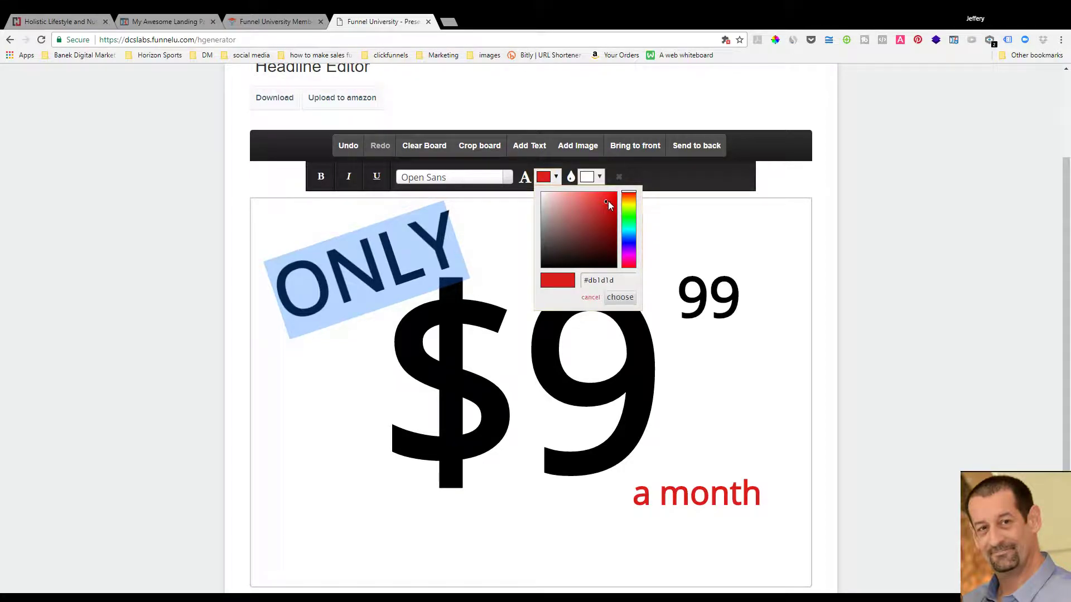
pyautogui.click(619, 297)
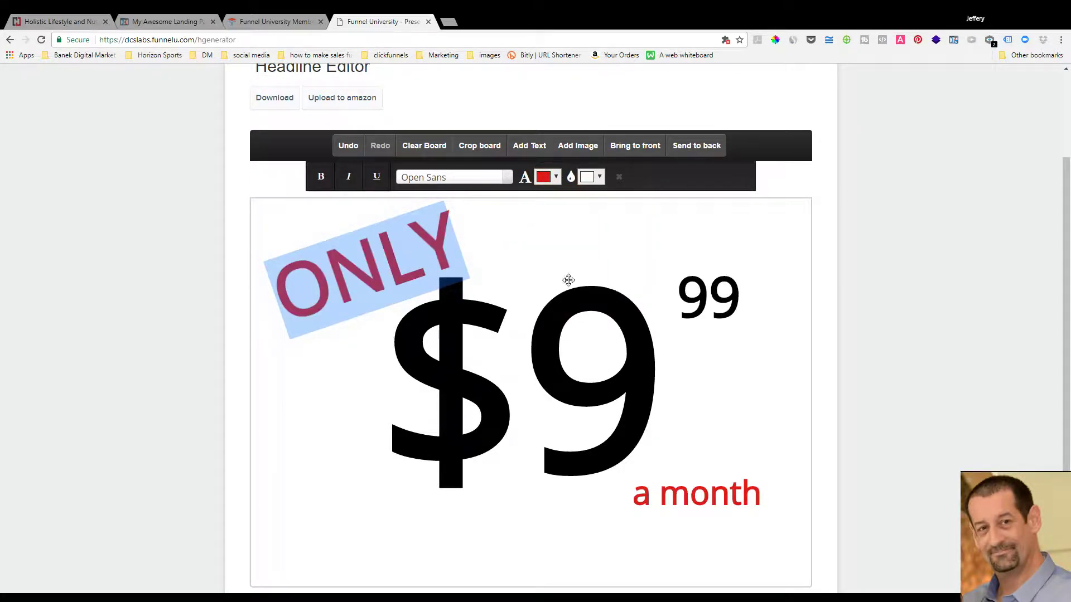
pyautogui.click(310, 342)
pyautogui.moveTo(383, 270); pyautogui.dragTo(404, 314)
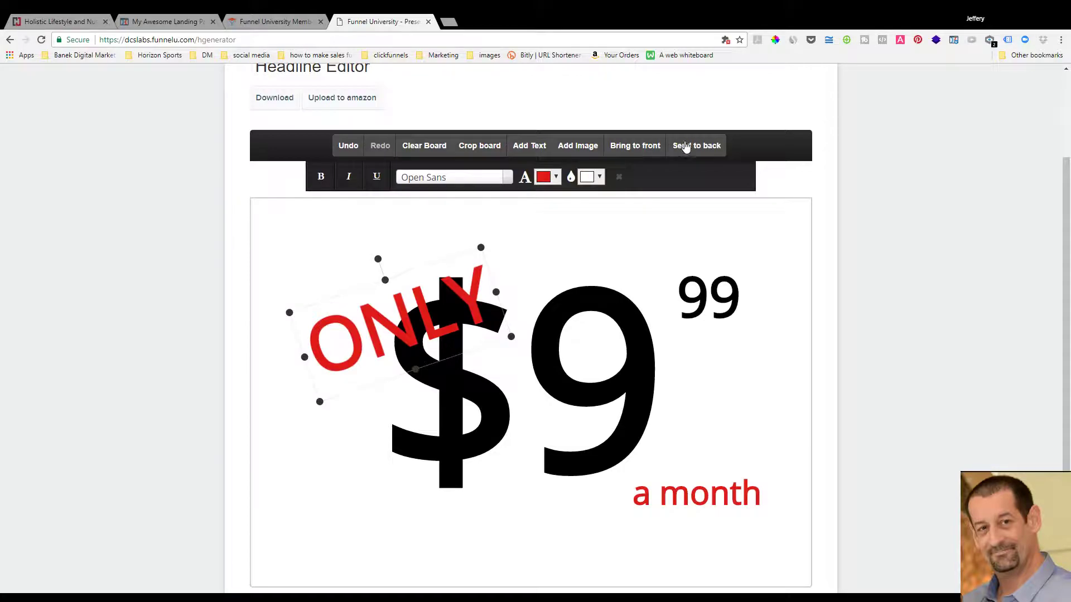
# Bring the $9 to the front and move the red 'ONLY' up-left above the $ sign.
pyautogui.click(579, 317)
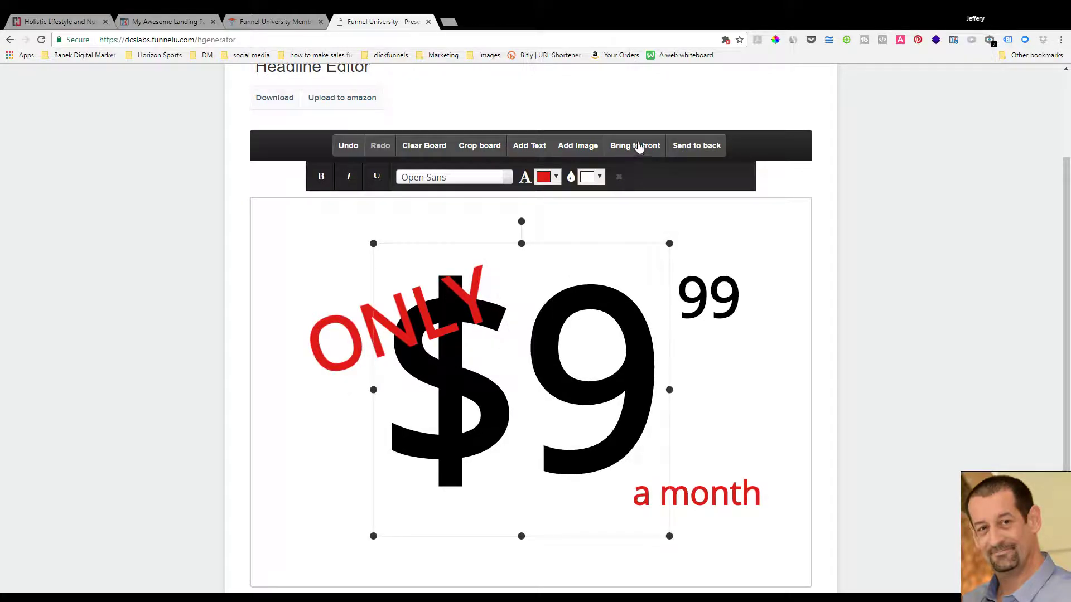
pyautogui.click(667, 147)
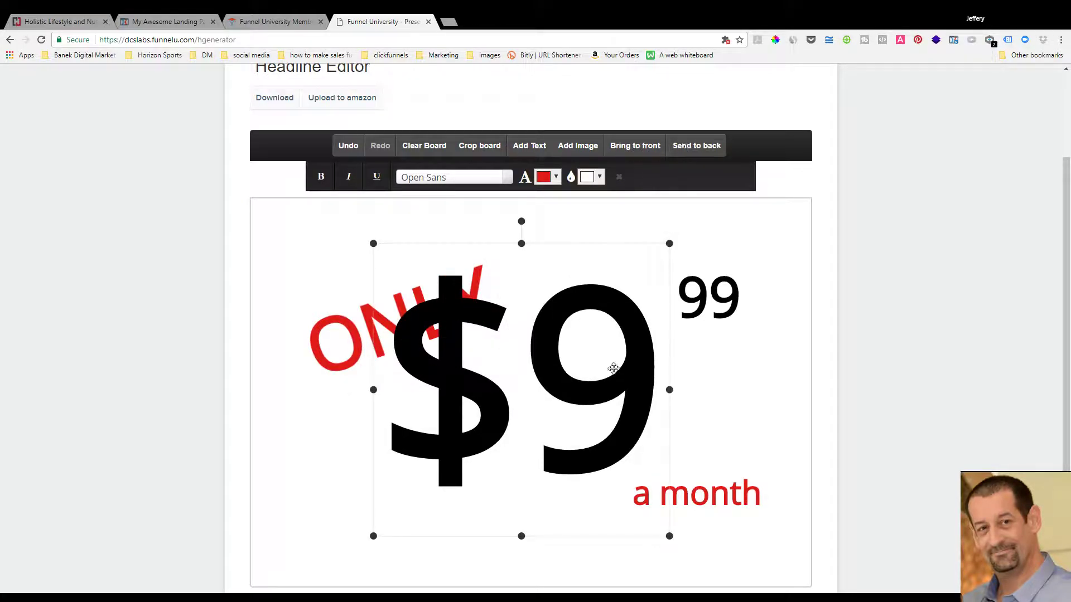
pyautogui.moveTo(507, 395); pyautogui.dragTo(510, 405)
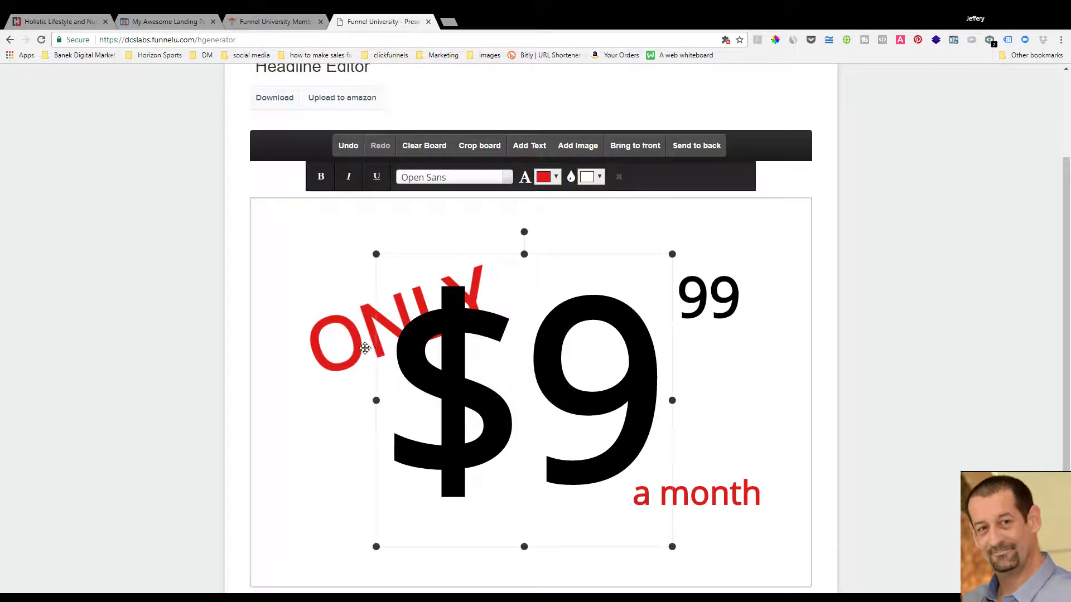
pyautogui.moveTo(350, 343)
pyautogui.mouseDown()
pyautogui.moveTo(343, 317)
pyautogui.moveTo(385, 301)
pyautogui.mouseUp()
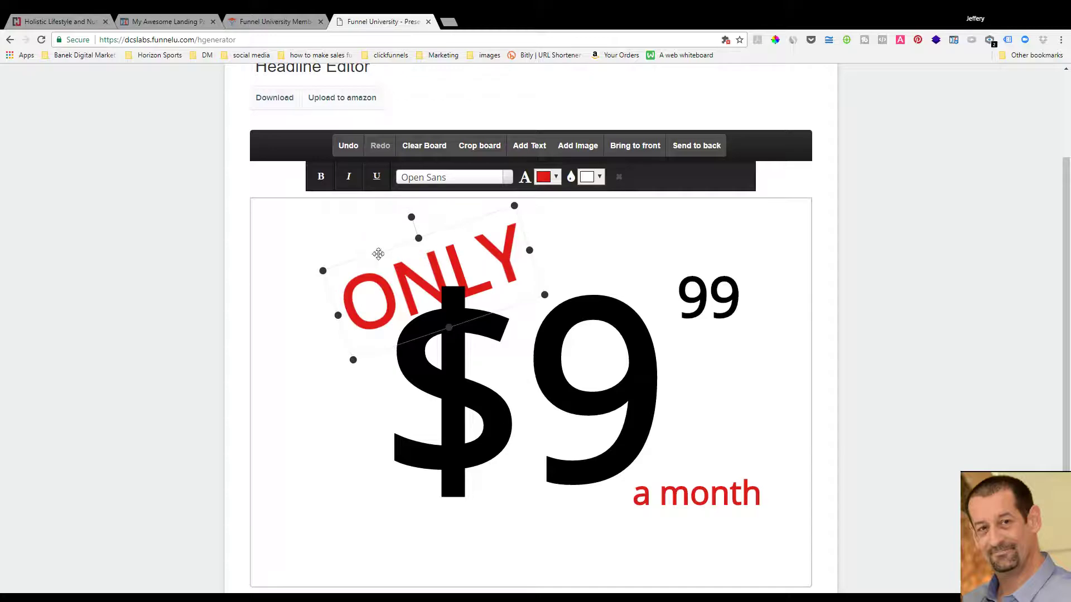
pyautogui.moveTo(395, 302)
pyautogui.mouseDown()
pyautogui.moveTo(409, 321)
pyautogui.moveTo(329, 289)
pyautogui.moveTo(411, 299)
pyautogui.mouseUp()
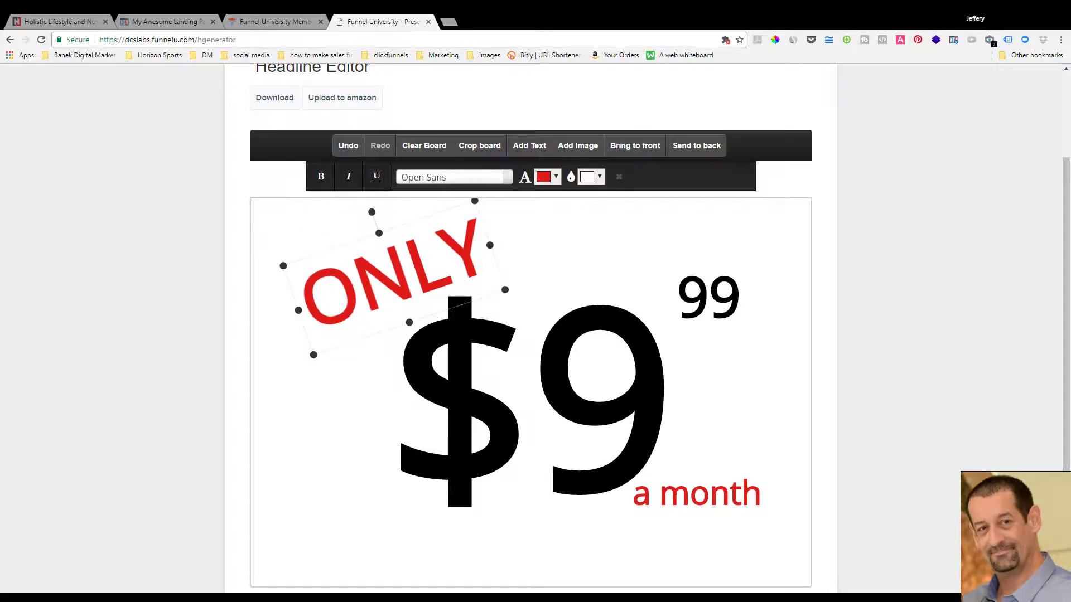
pyautogui.click(901, 540)
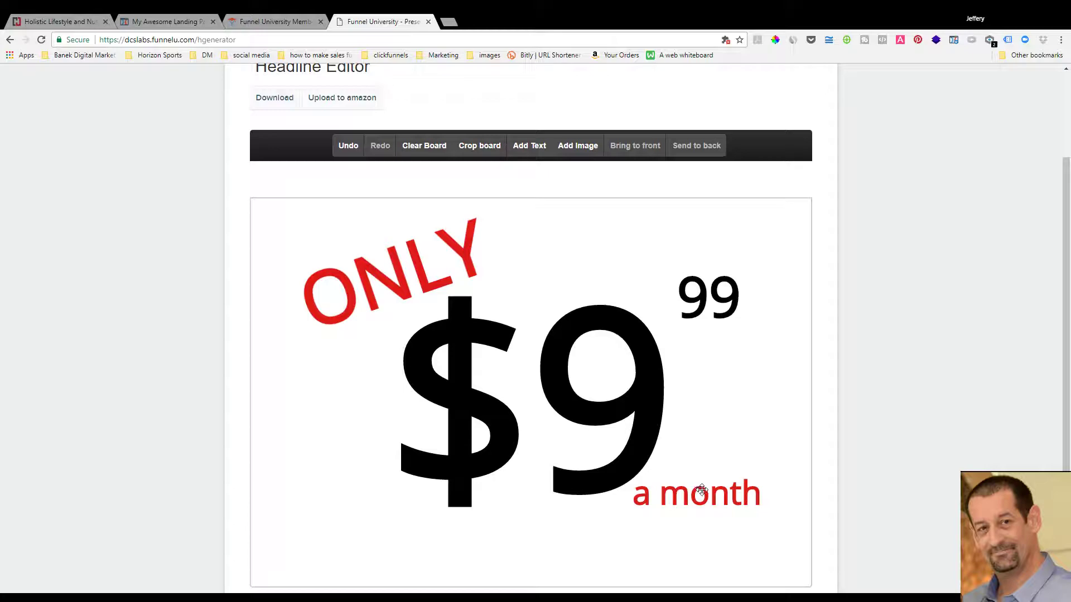
# Shift 'a month' further right and nudge the $9 into its final position.
pyautogui.moveTo(716, 504); pyautogui.dragTo(750, 500)
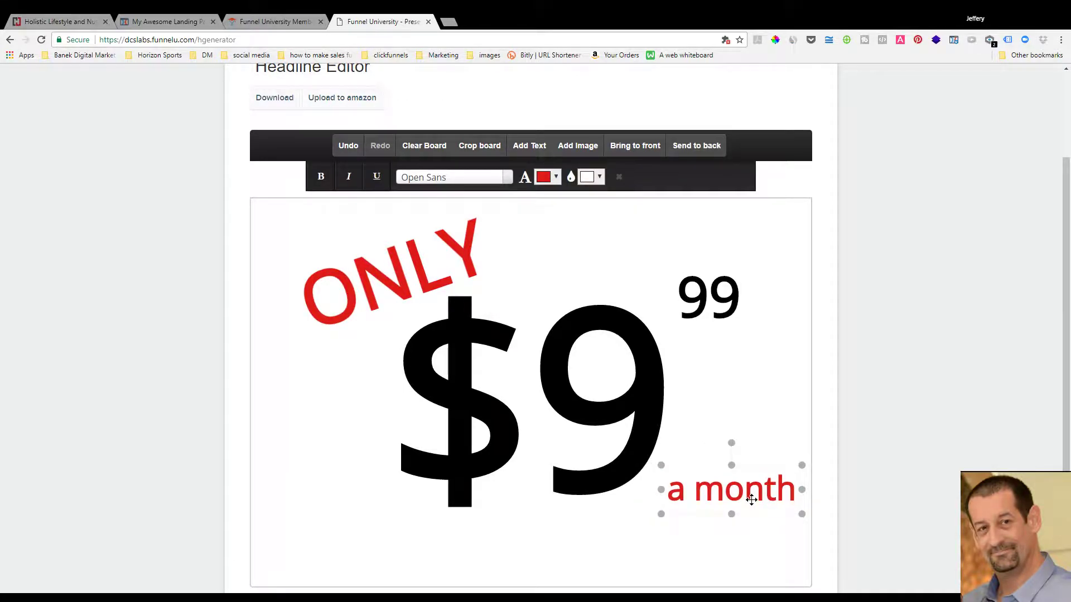
pyautogui.moveTo(557, 396); pyautogui.dragTo(548, 411)
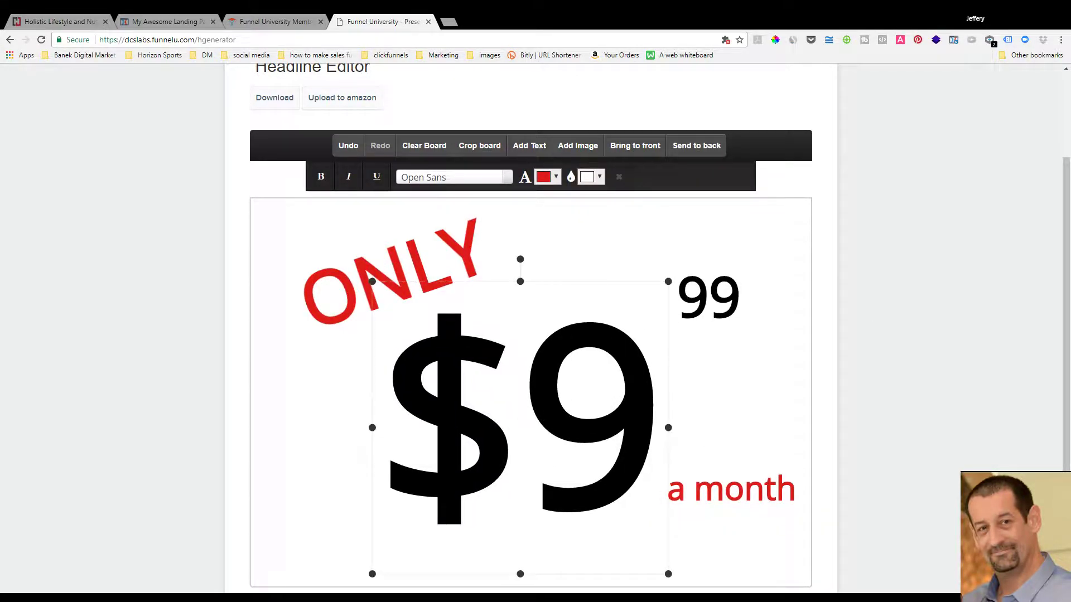
pyautogui.scroll(-1, 970, 306)
pyautogui.click(753, 314)
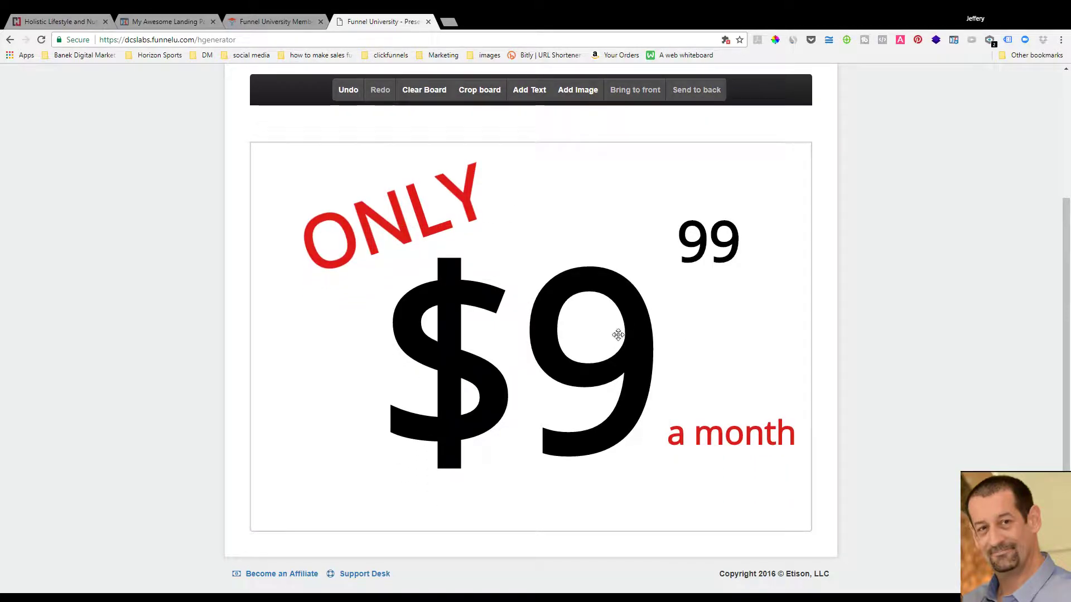
pyautogui.moveTo(617, 335); pyautogui.dragTo(617, 322)
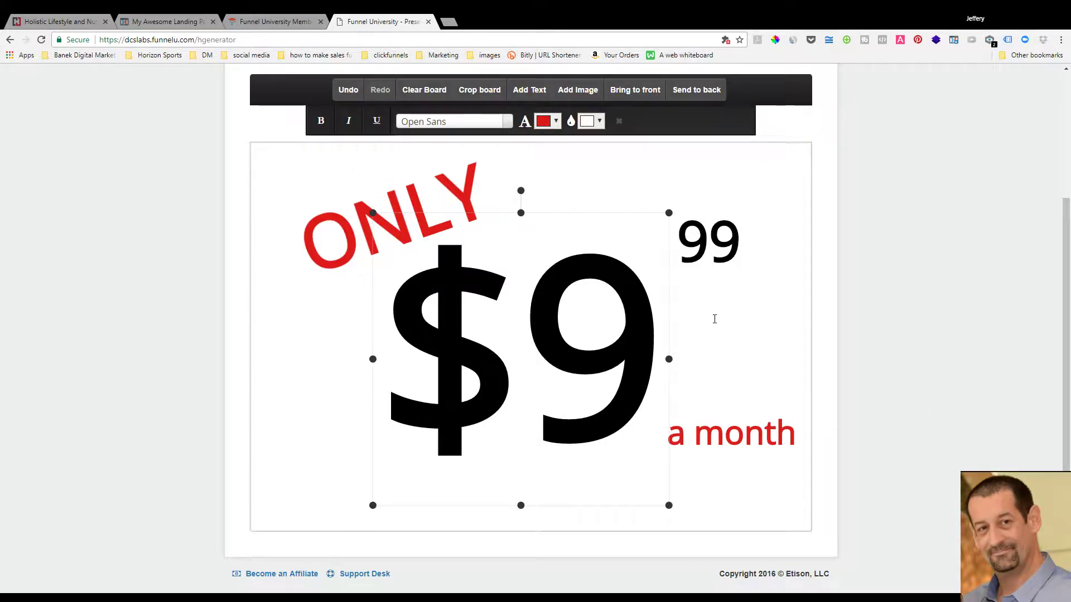
pyautogui.click(707, 340)
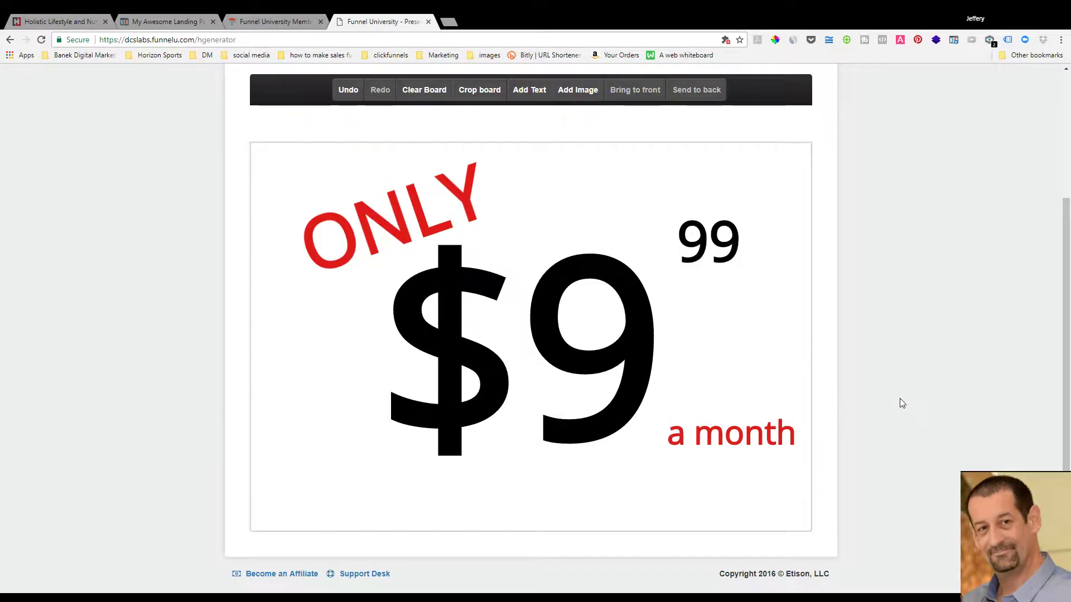
pyautogui.scroll(2, 902, 396)
pyautogui.scroll(2, 904, 397)
pyautogui.scroll(-1, 391, 223)
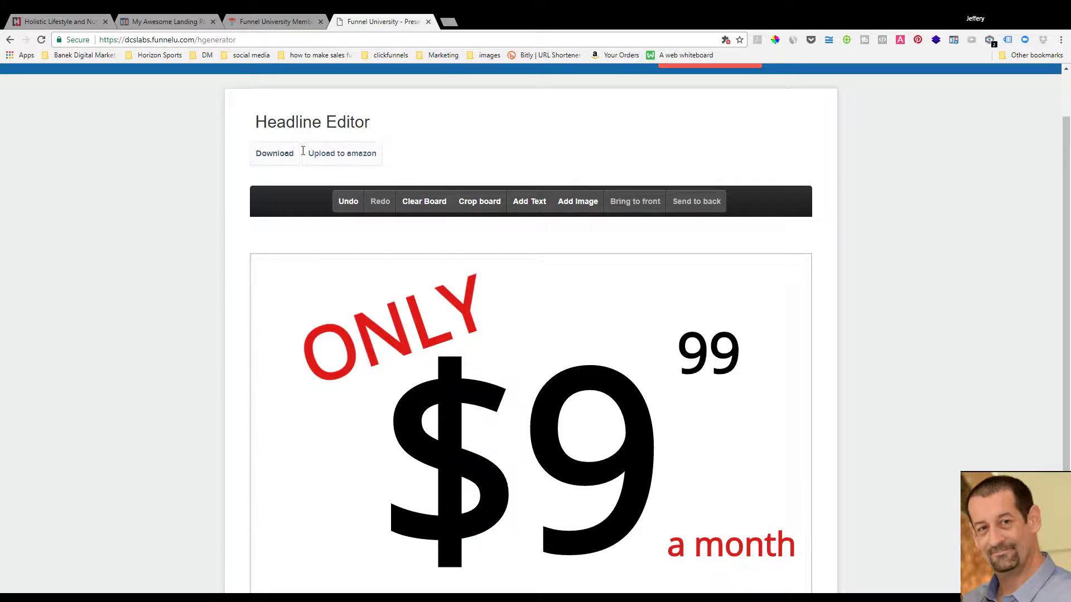
# Download the finished 'ONLY $9.99 a month' headline as a PNG image.
pyautogui.click(276, 161)
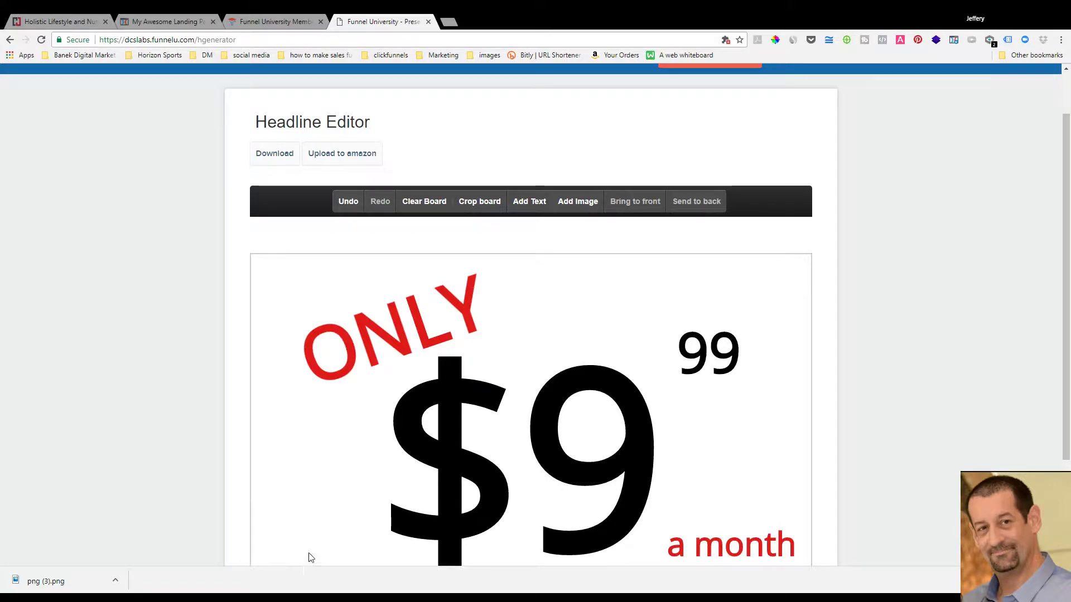
# Upload the headline image to Amazon under the name 'Only $9.99'.
pyautogui.click(350, 160)
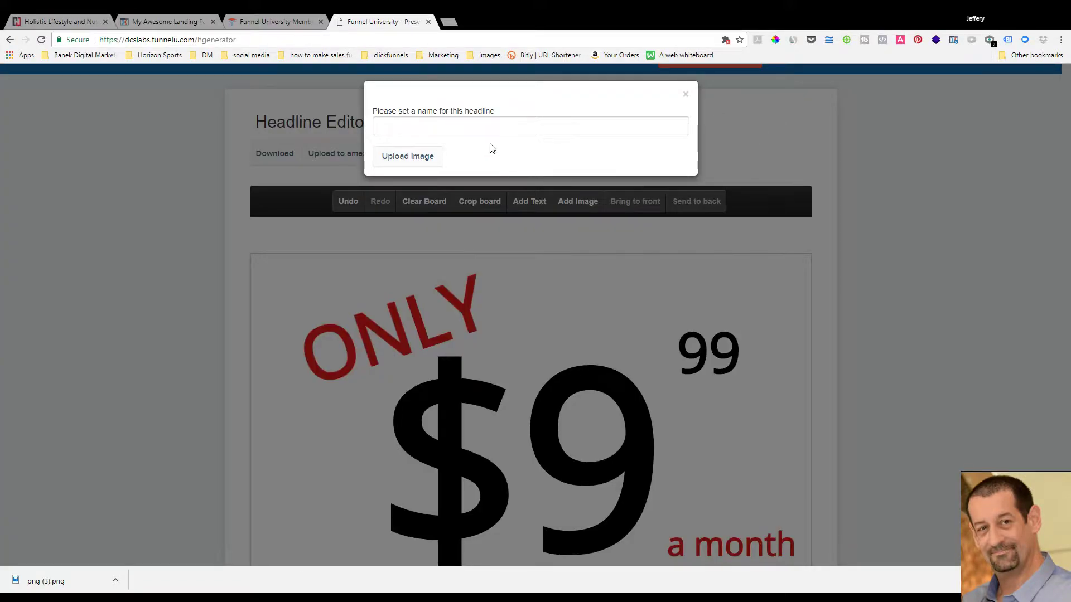
pyautogui.click(483, 122)
pyautogui.write('Only')
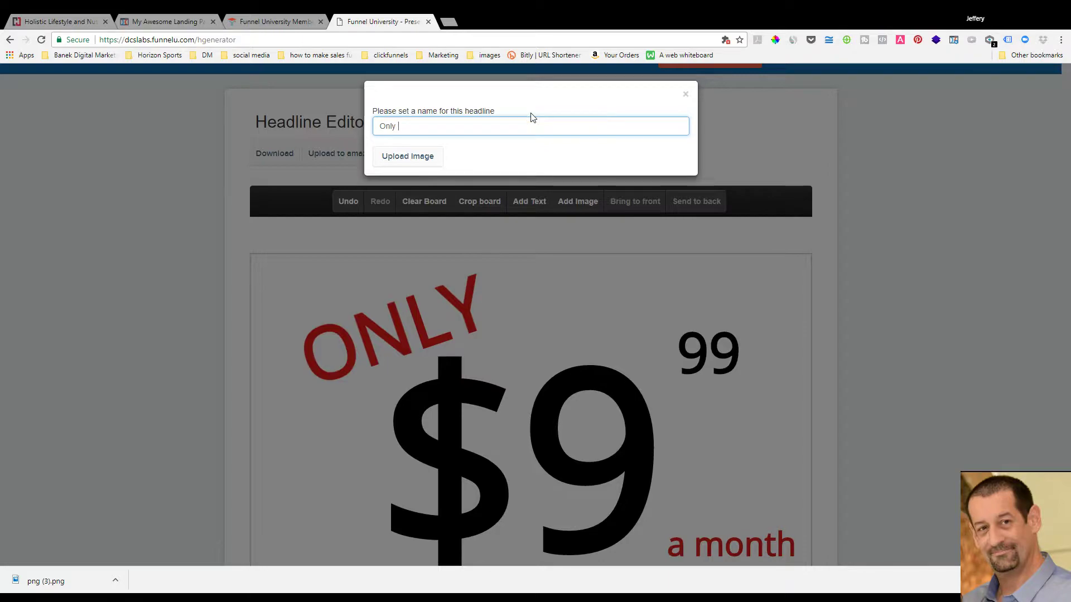
pyautogui.write('$9.99')
pyautogui.write('th')
pyautogui.click(413, 157)
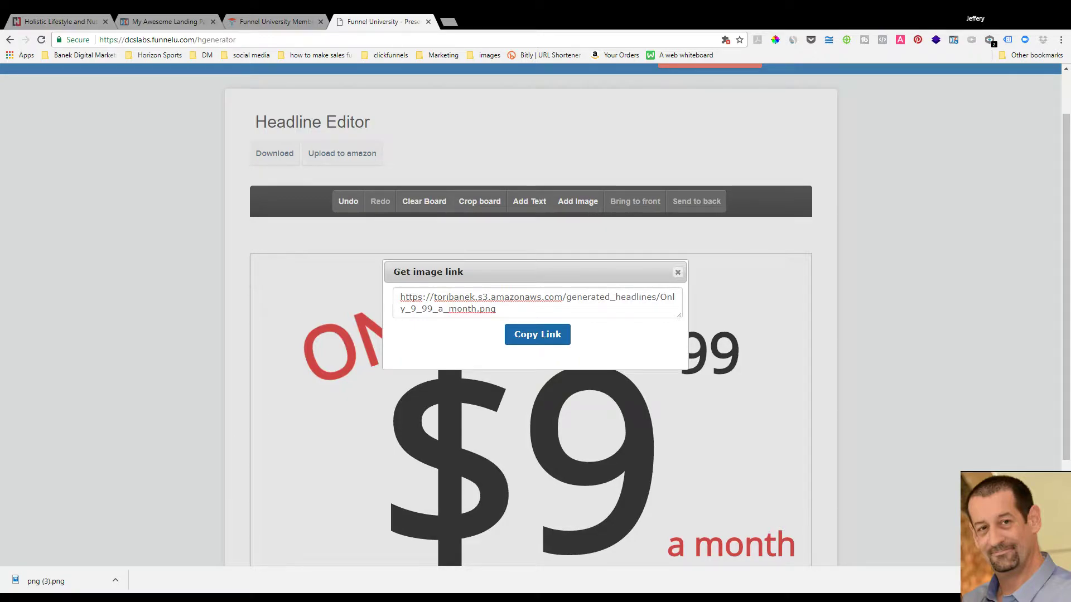
pyautogui.click(537, 334)
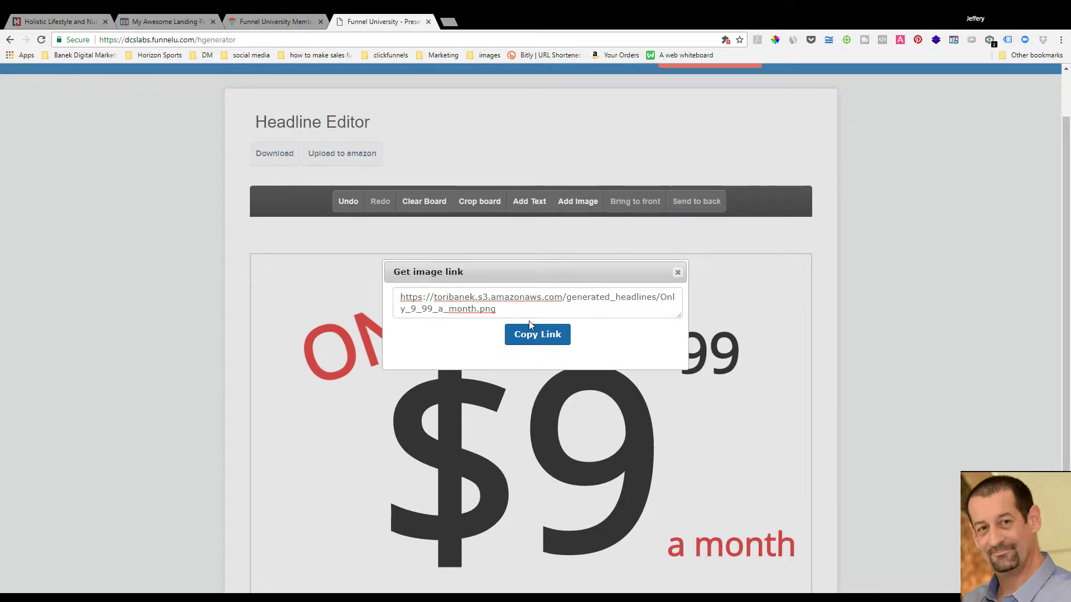
# Copy the generated image link and load it in a new browser tab.
pyautogui.click(502, 314)
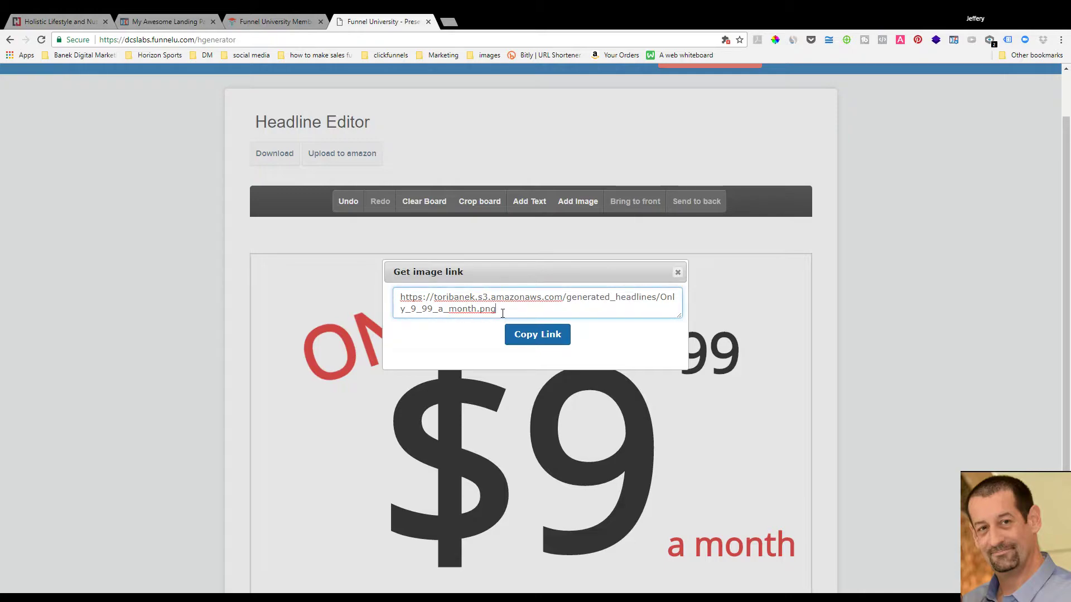
pyautogui.moveTo(499, 314); pyautogui.dragTo(398, 288)
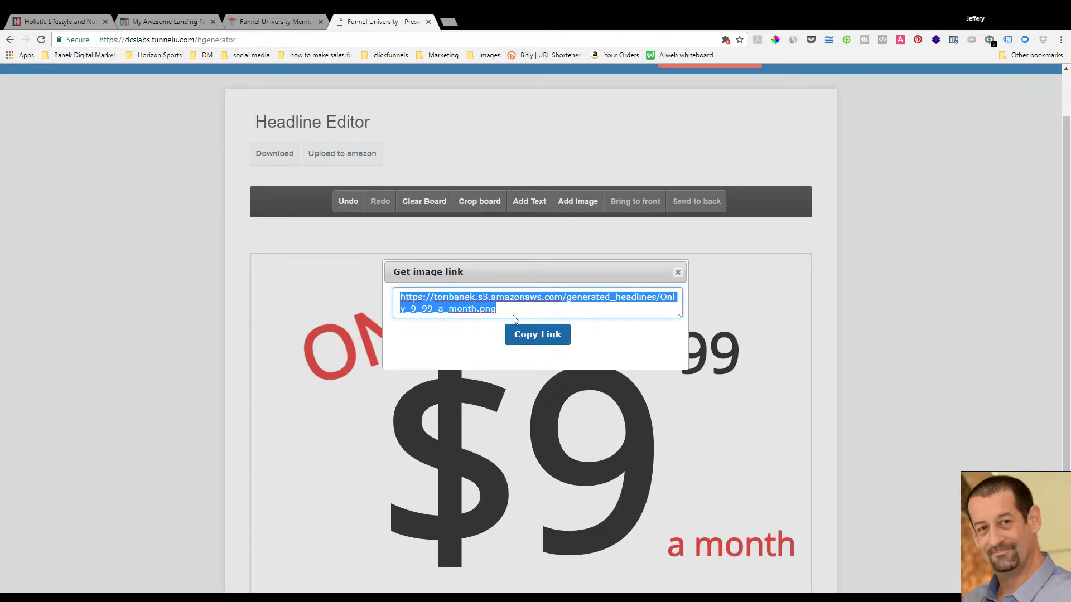
pyautogui.hotkey('ctrl', 'c')
pyautogui.hotkey('ctrl', 't')
pyautogui.hotkey('ctrl', 'v')
pyautogui.press('Return')
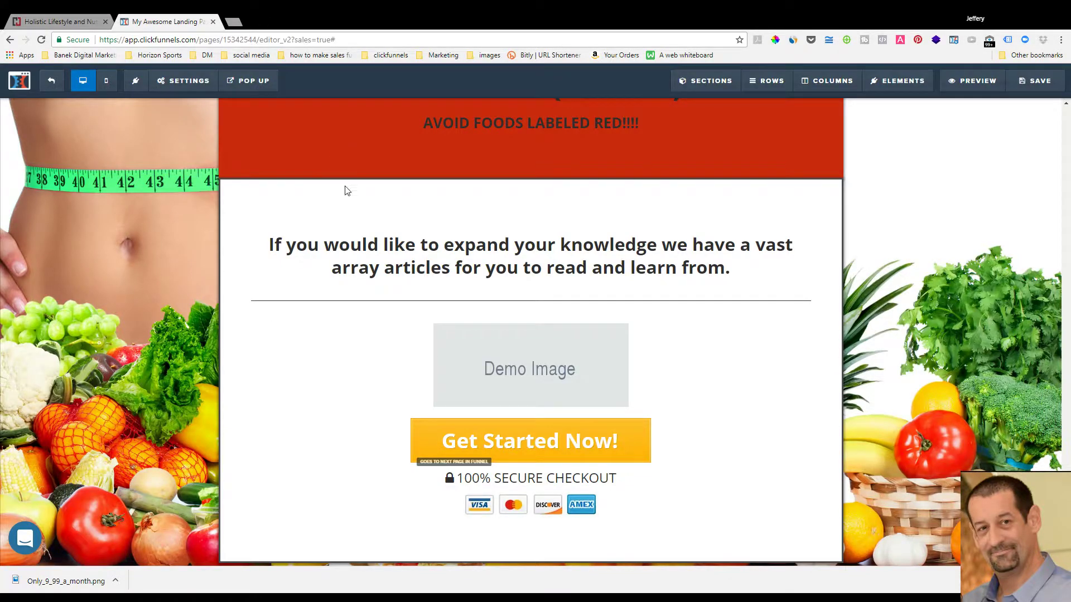
pyautogui.moveTo(530, 366)
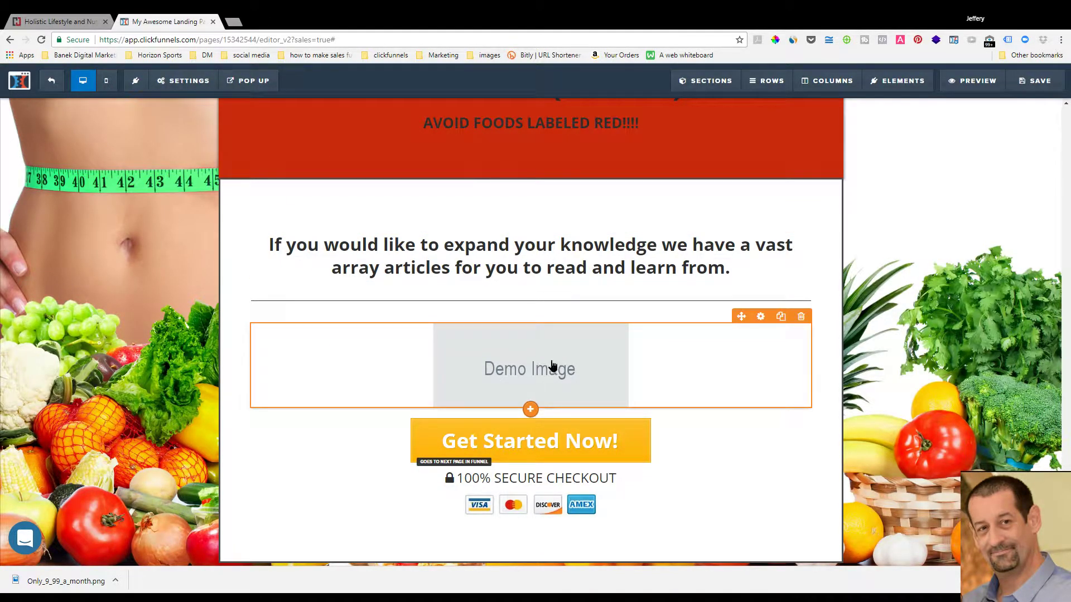
# From the Demo Image's settings, drag the $9.99 headline PNG into the image library.
pyautogui.click(552, 366)
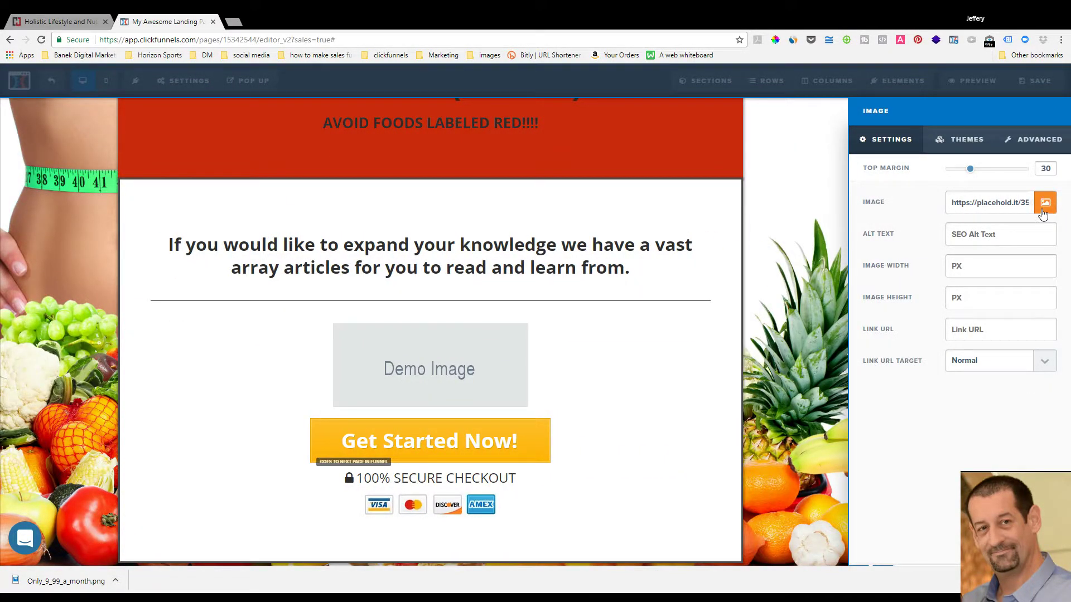
pyautogui.click(1045, 202)
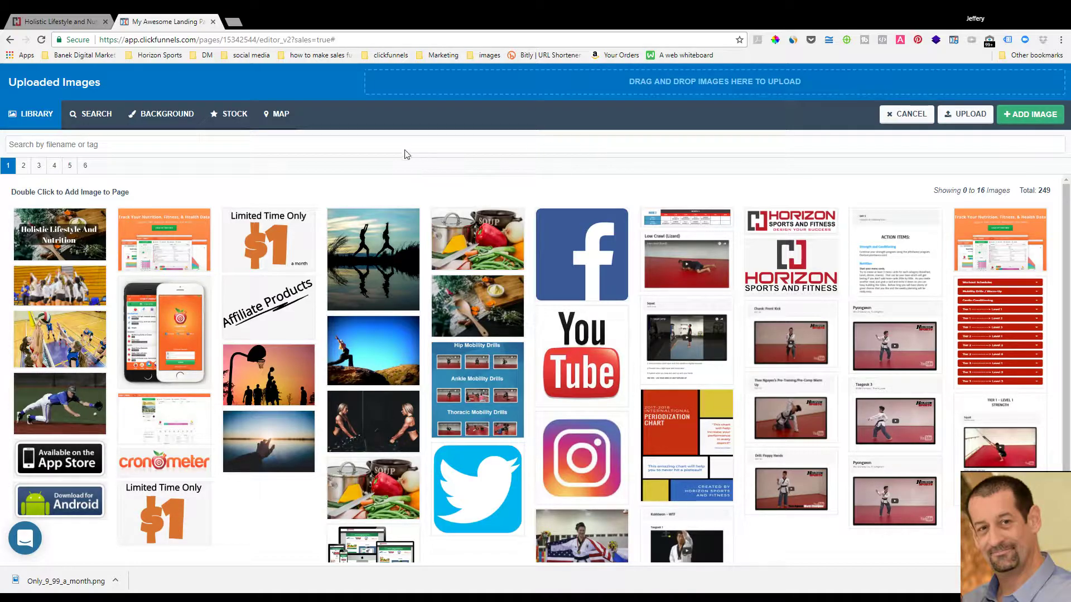
pyautogui.moveTo(958, 575); pyautogui.dragTo(951, 558)
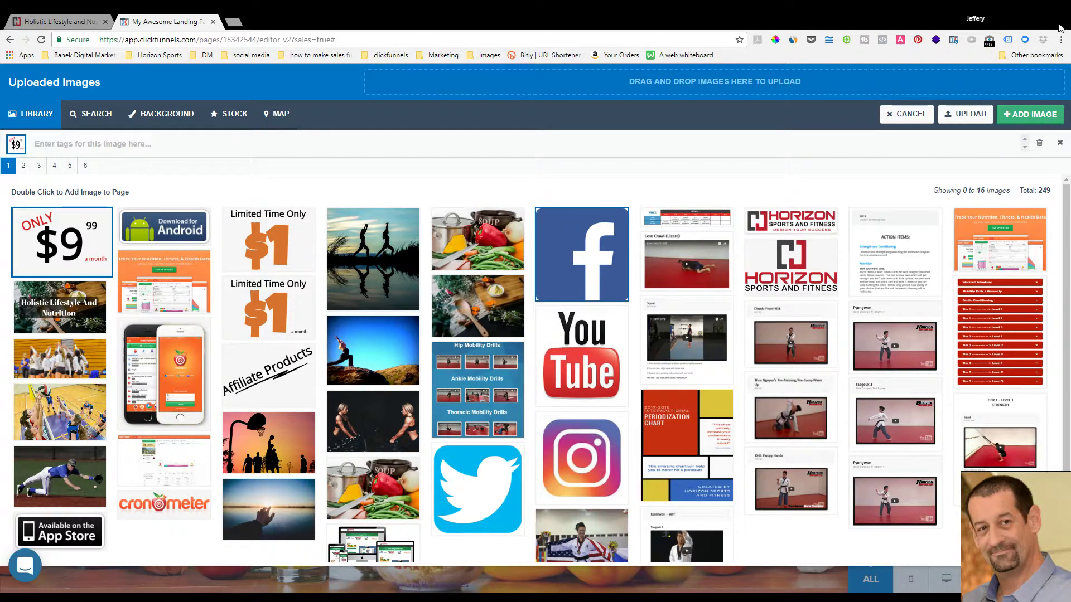
pyautogui.moveTo(1060, 27); pyautogui.dragTo(882, 304)
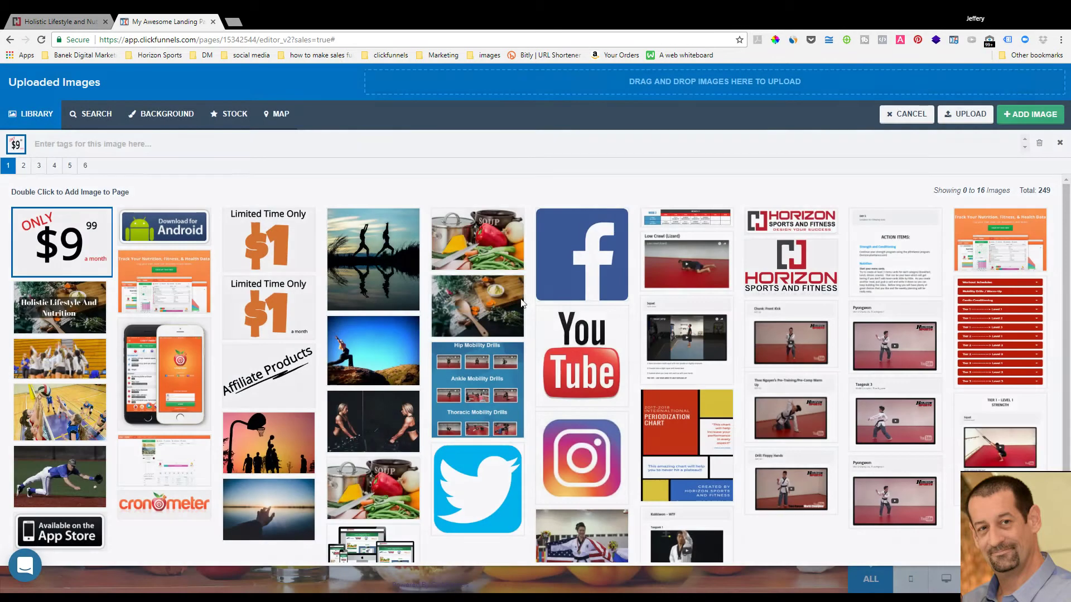
# Replace the demo image with the uploaded $9.99 headline image.
pyautogui.click(1029, 115)
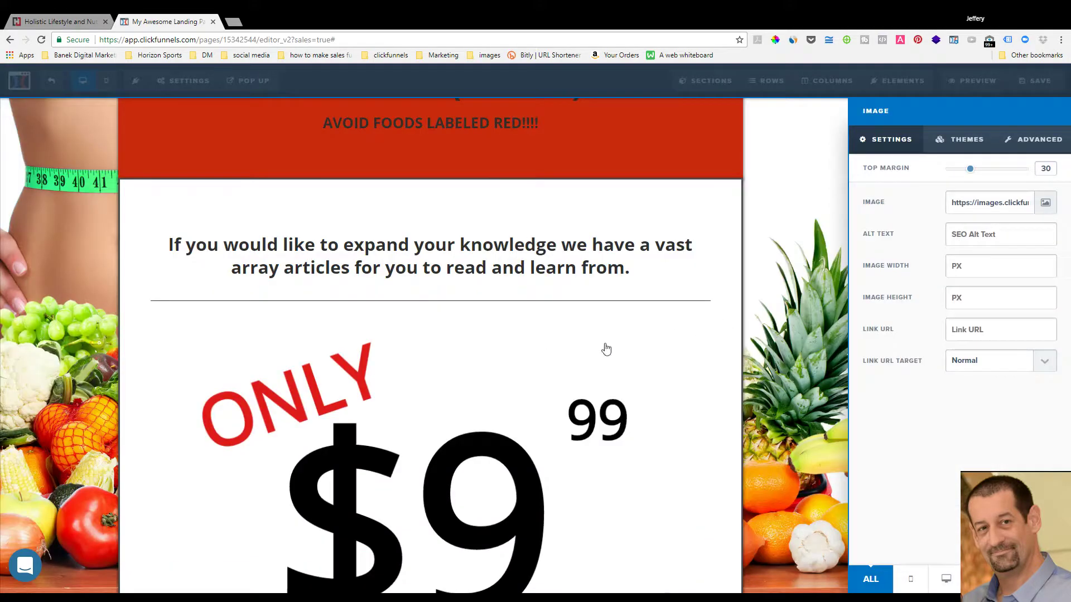
pyautogui.click(621, 378)
pyautogui.scroll(-2, 755, 358)
pyautogui.scroll(-1, 755, 351)
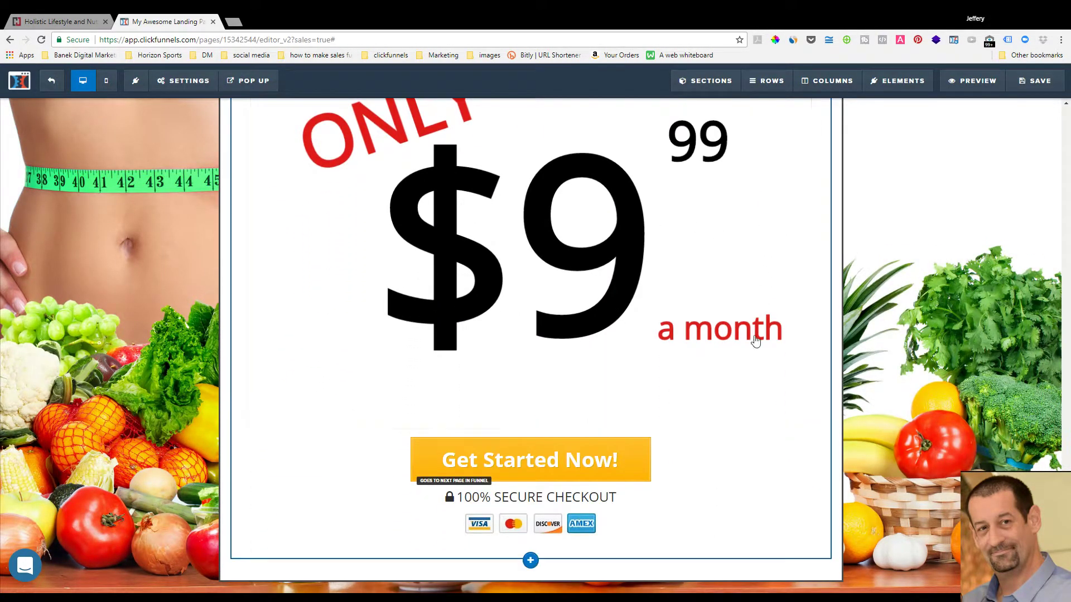
pyautogui.scroll(2, 341, 339)
# Set the headline image's width to 250 px.
pyautogui.click(656, 331)
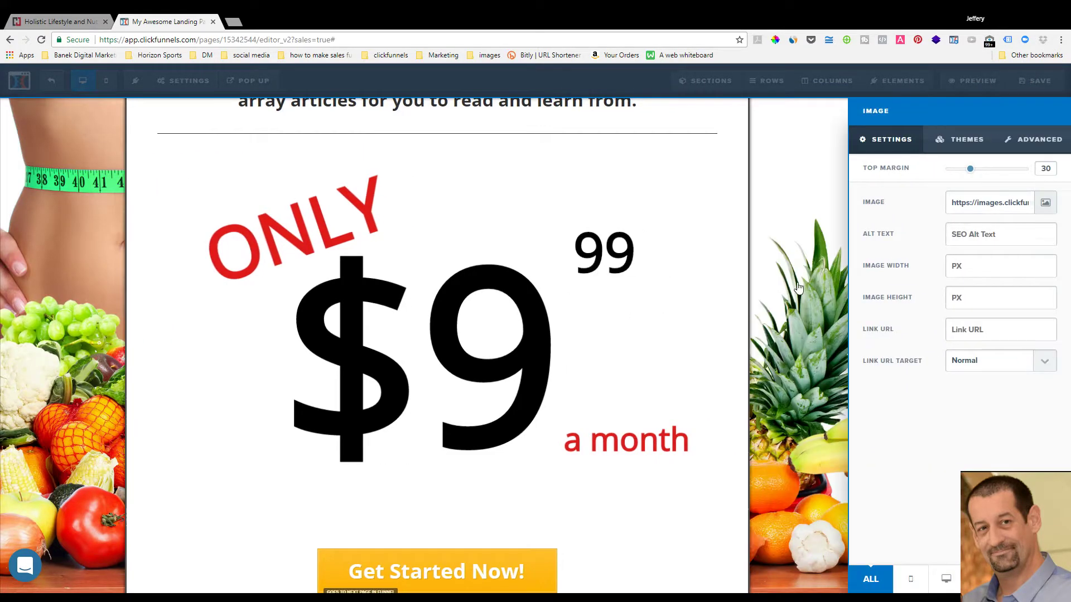
pyautogui.click(1010, 275)
pyautogui.write('250')
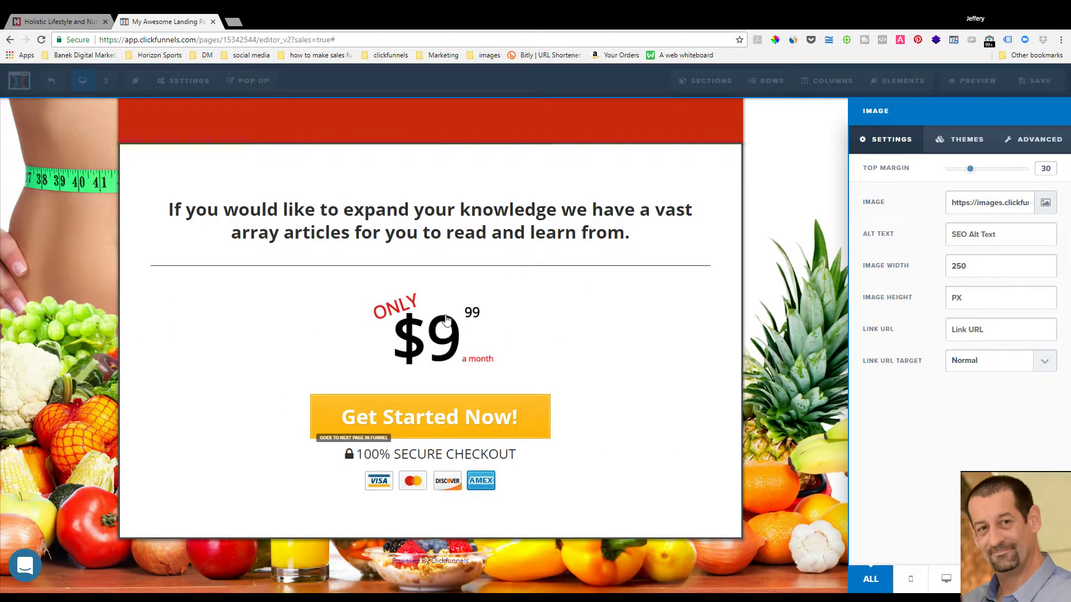
pyautogui.click(371, 312)
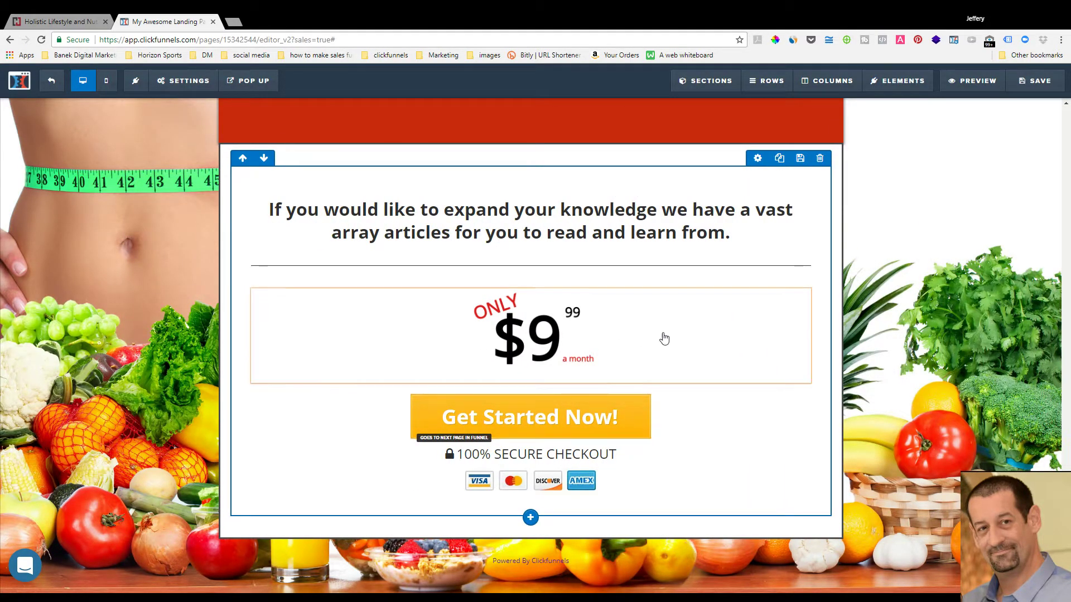
pyautogui.click(527, 386)
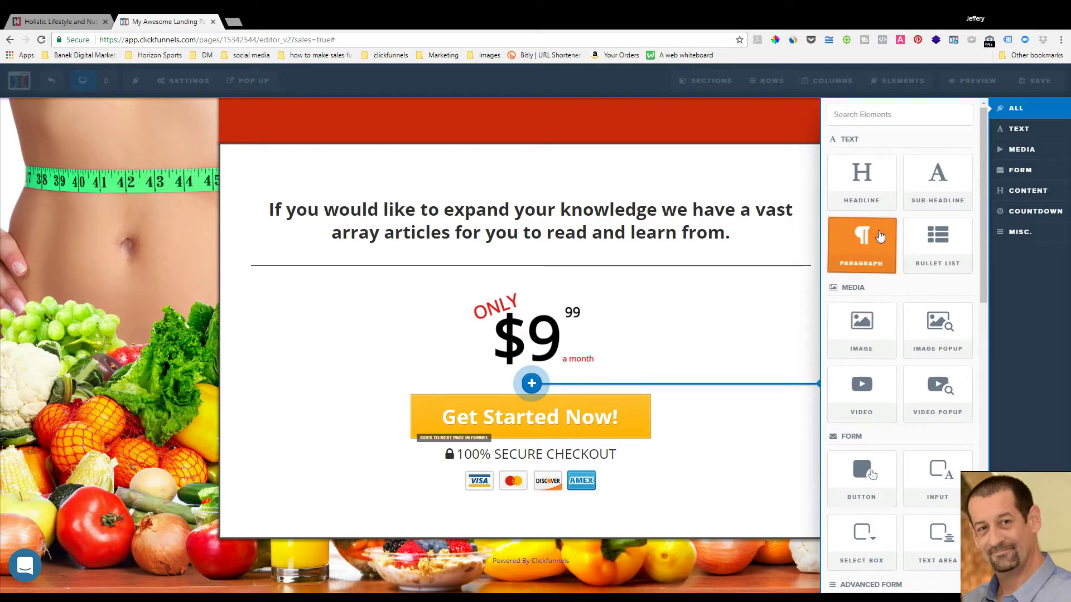
pyautogui.click(863, 180)
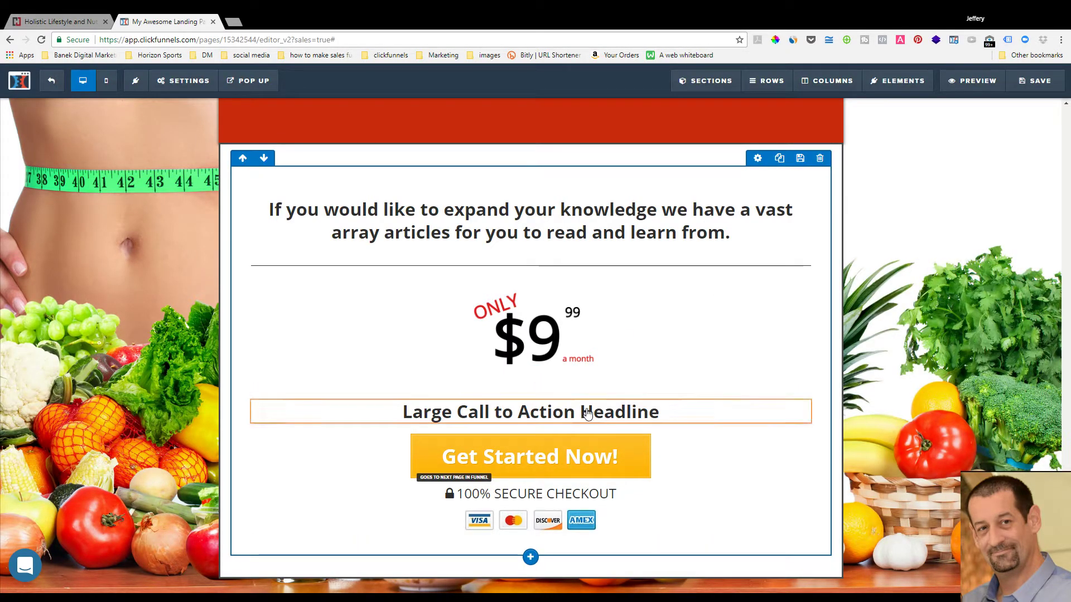
pyautogui.click(585, 411)
pyautogui.moveTo(756, 422); pyautogui.dragTo(399, 413)
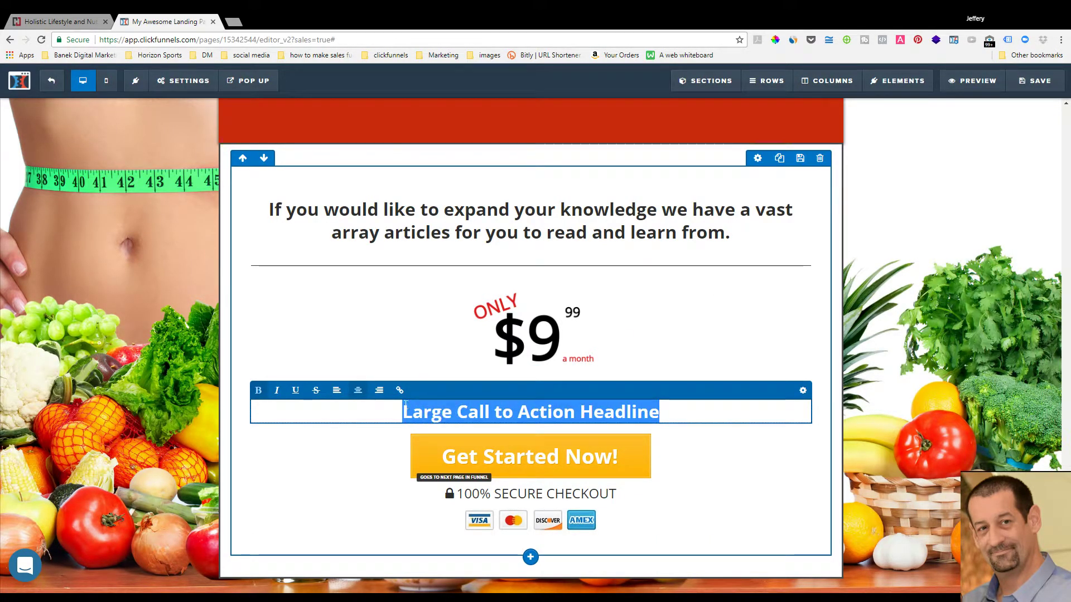
pyautogui.write('$9')
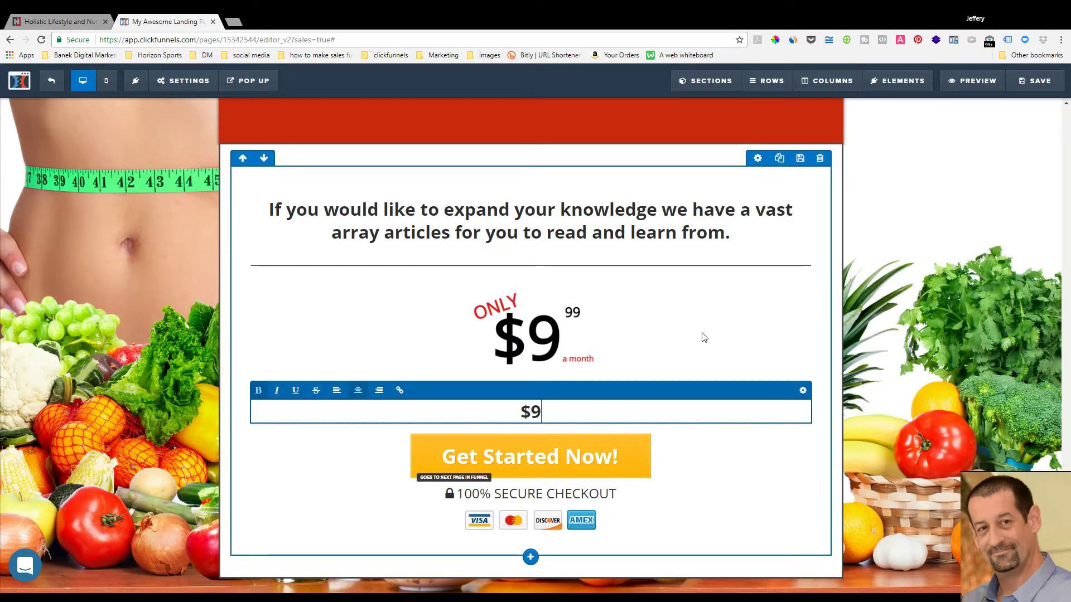
pyautogui.write('.99 a m,o')
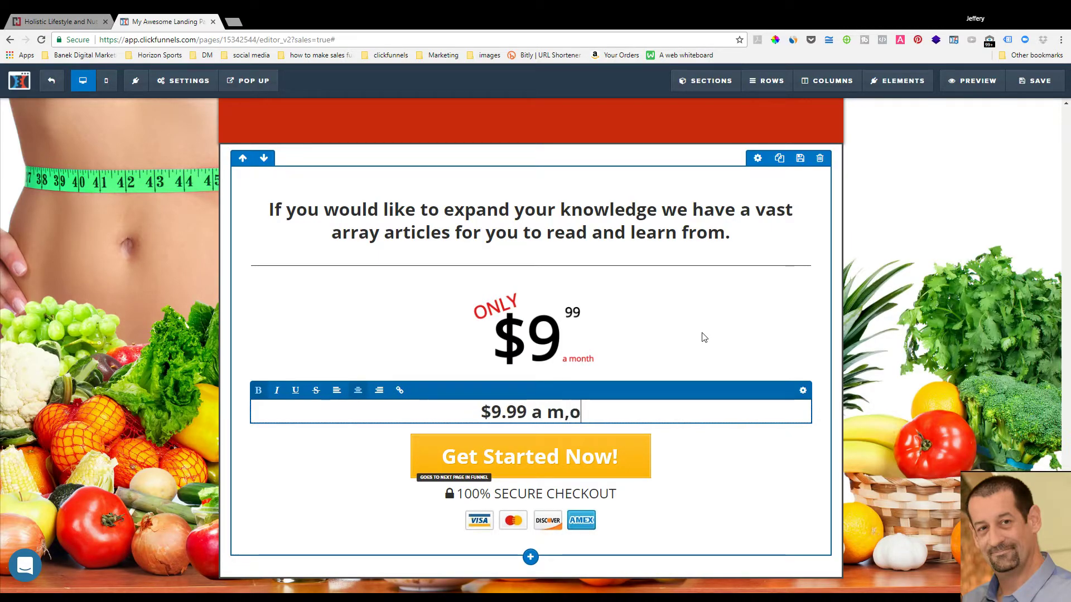
pyautogui.press('BackSpace')
pyautogui.press('BackSpace')
pyautogui.write('onth')
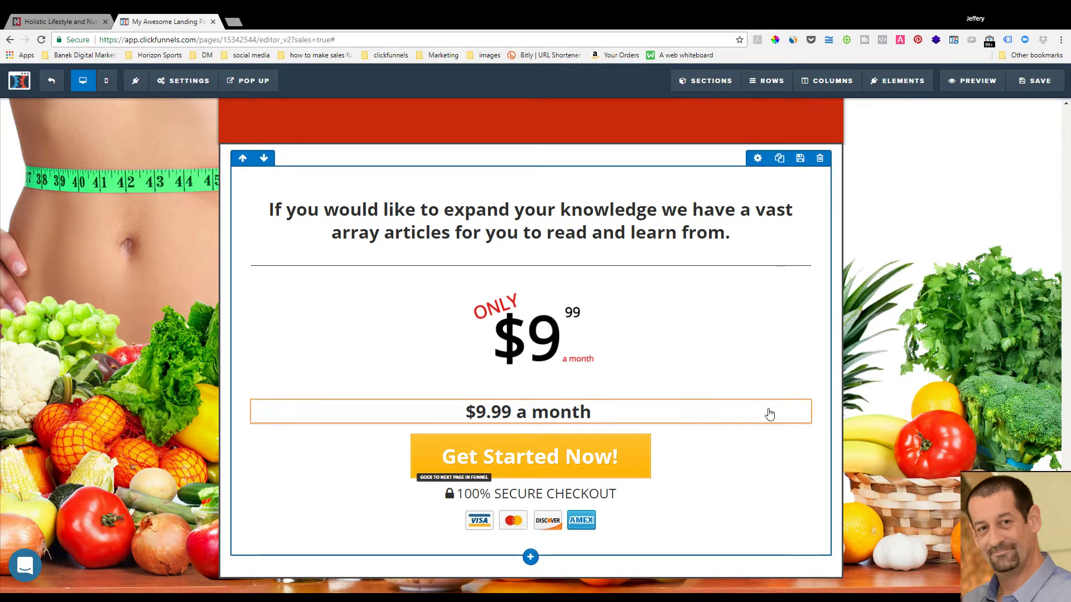
pyautogui.click(772, 411)
pyautogui.click(803, 391)
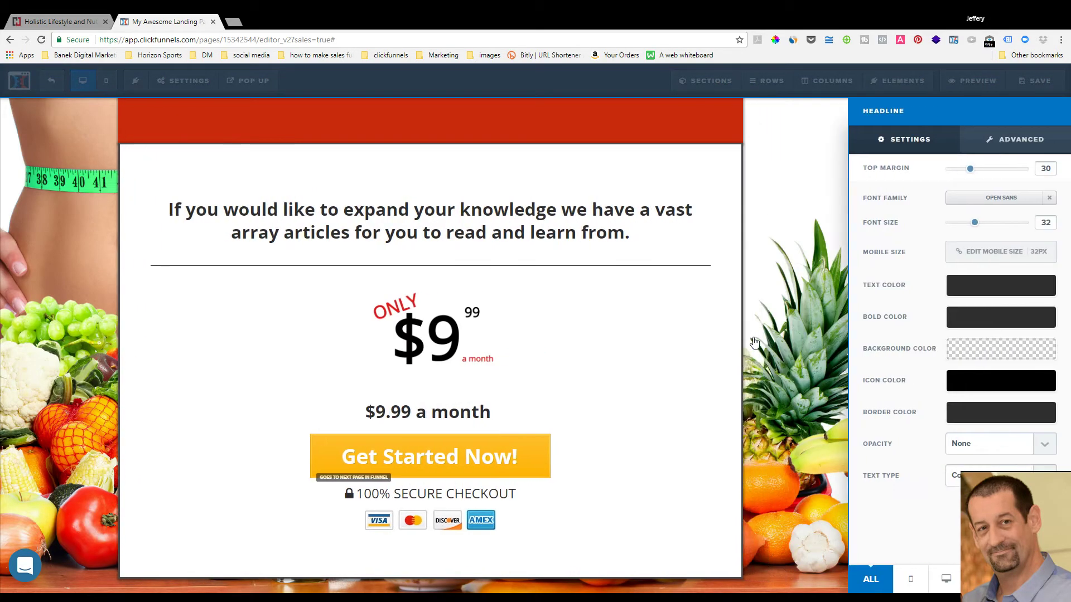
pyautogui.click(613, 392)
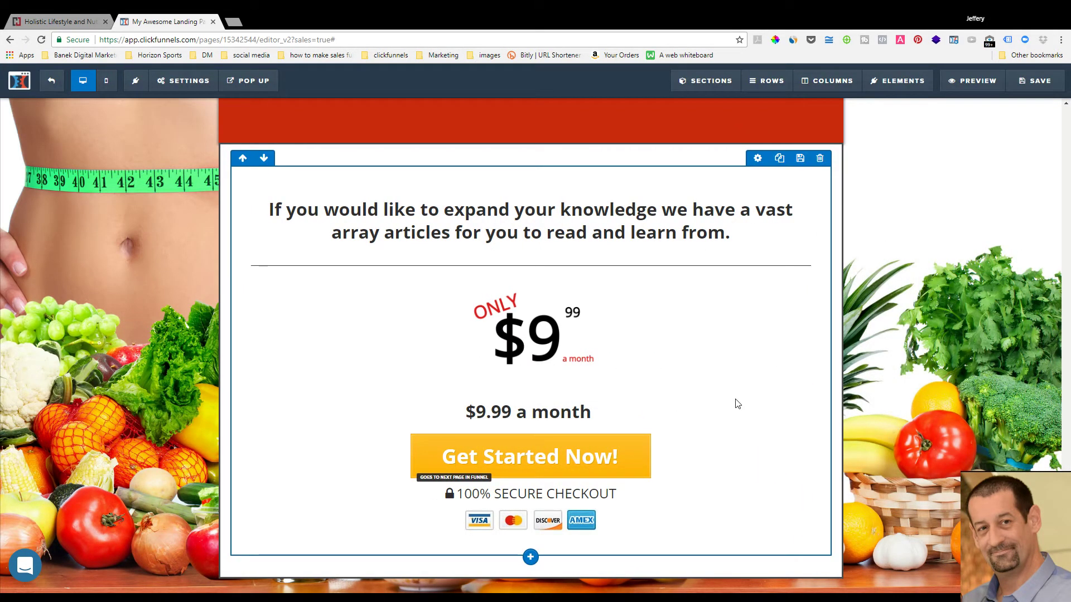
pyautogui.moveTo(528, 412)
pyautogui.click(800, 393)
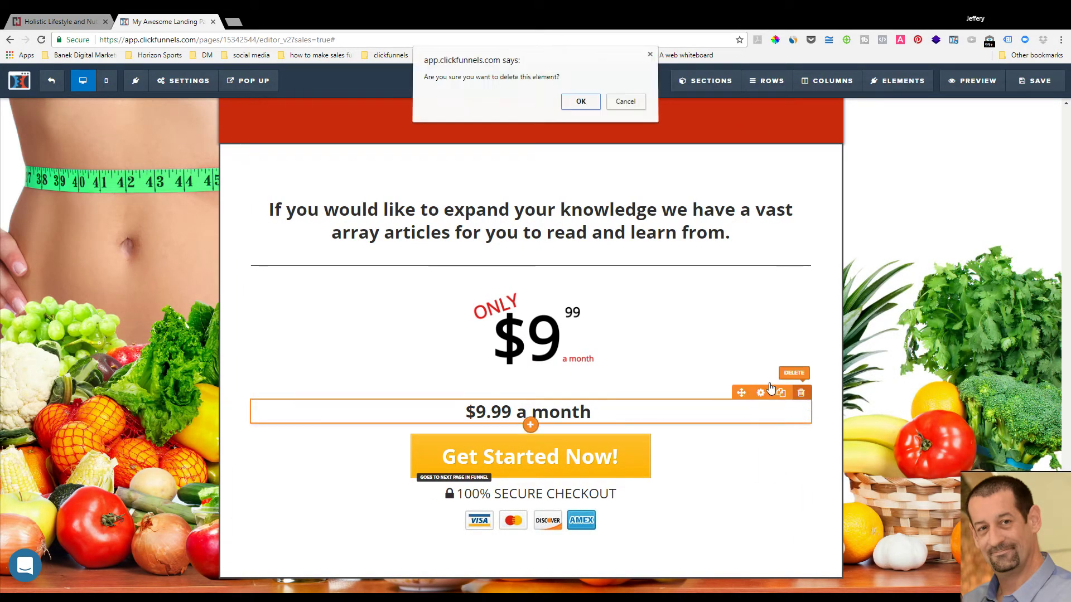
pyautogui.click(589, 101)
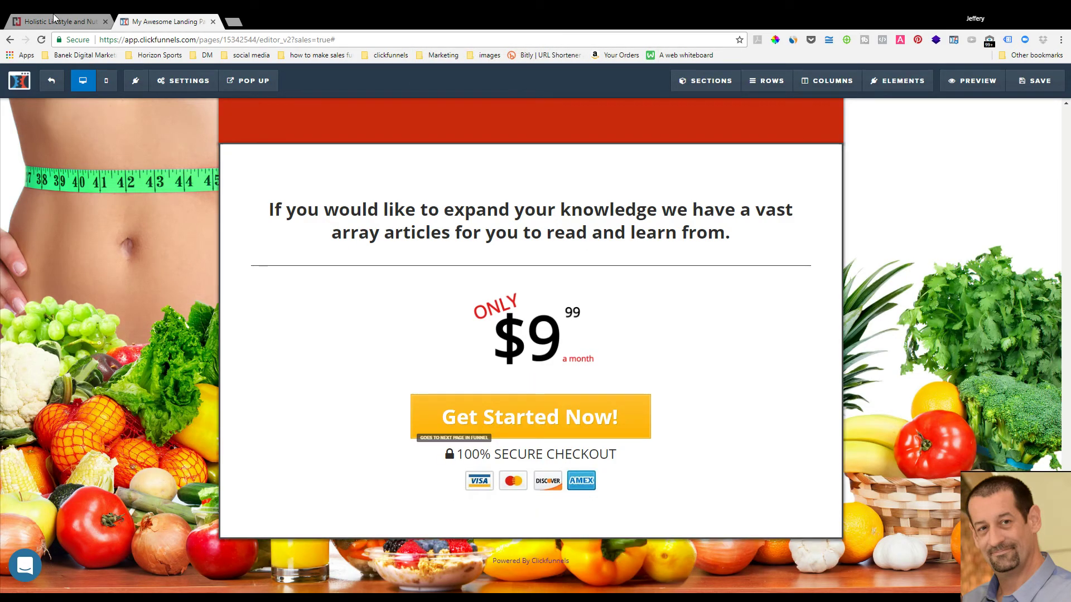